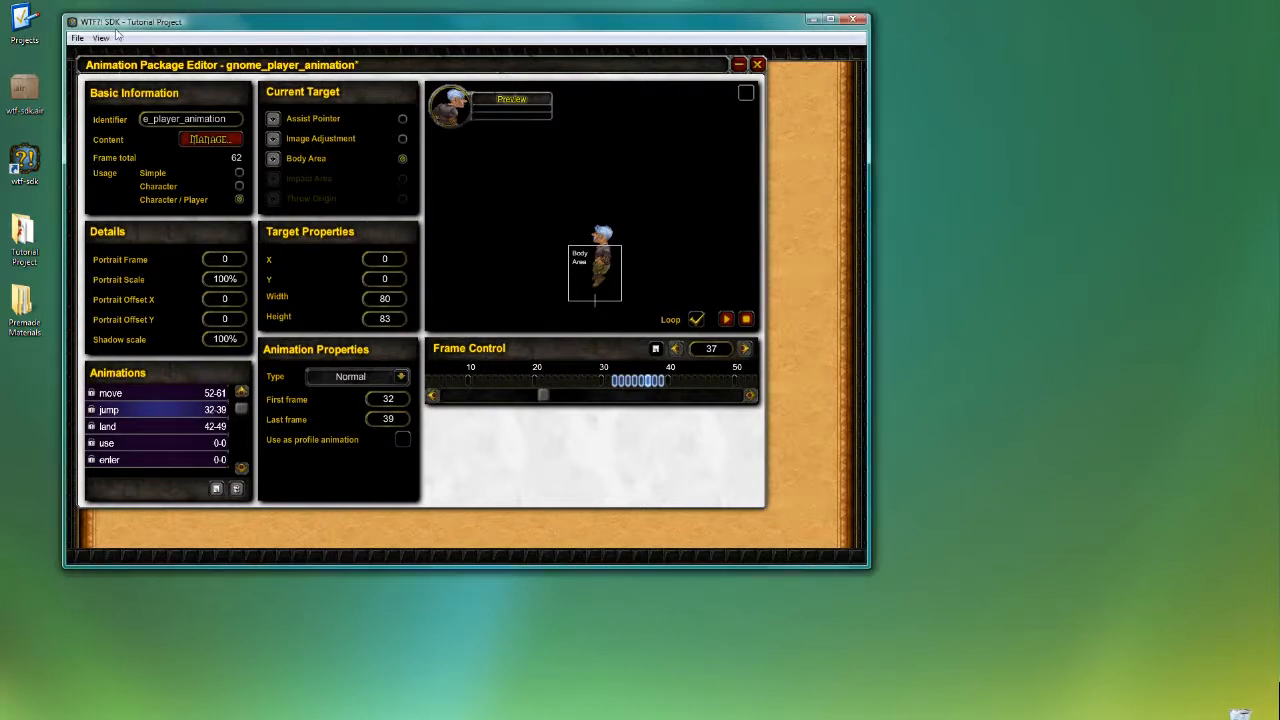
- Save the content of the gnome_player_animation editor window and dismiss the confirmation
{"action": "left_click", "coordinate": [79, 39]}
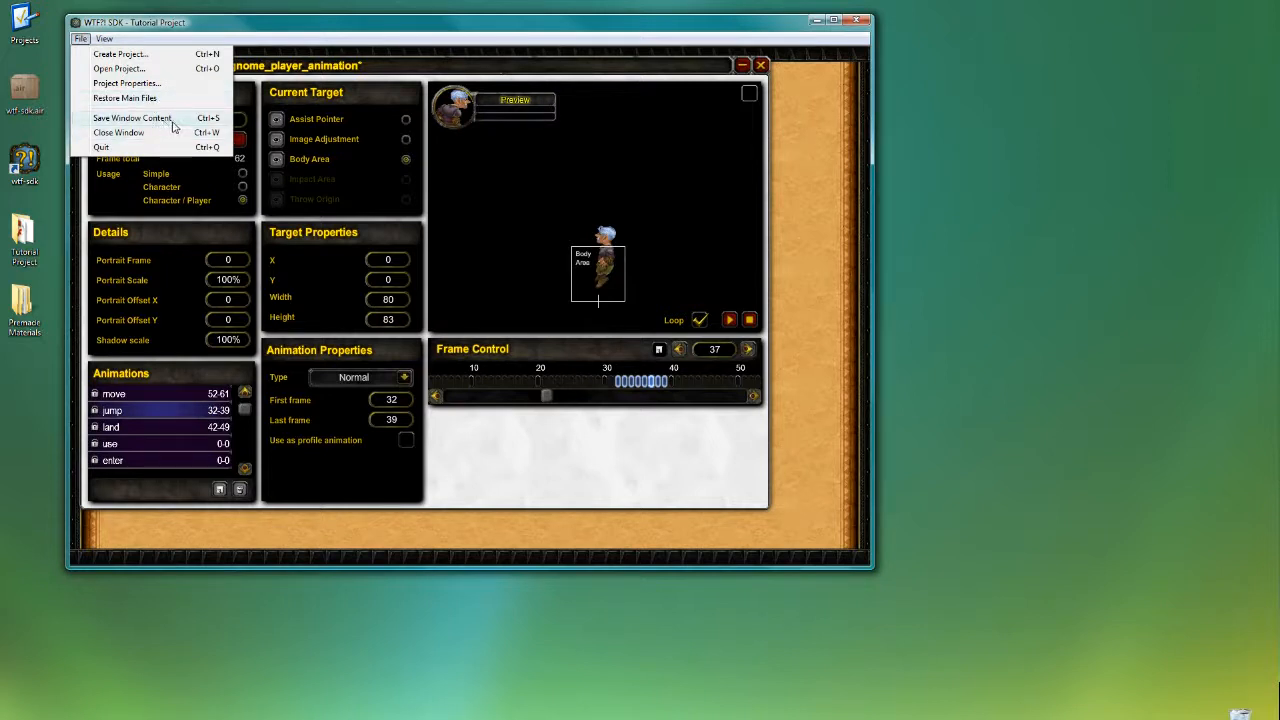
{"action": "mouse_move", "coordinate": [87, 45]}
{"action": "left_click", "coordinate": [198, 120]}
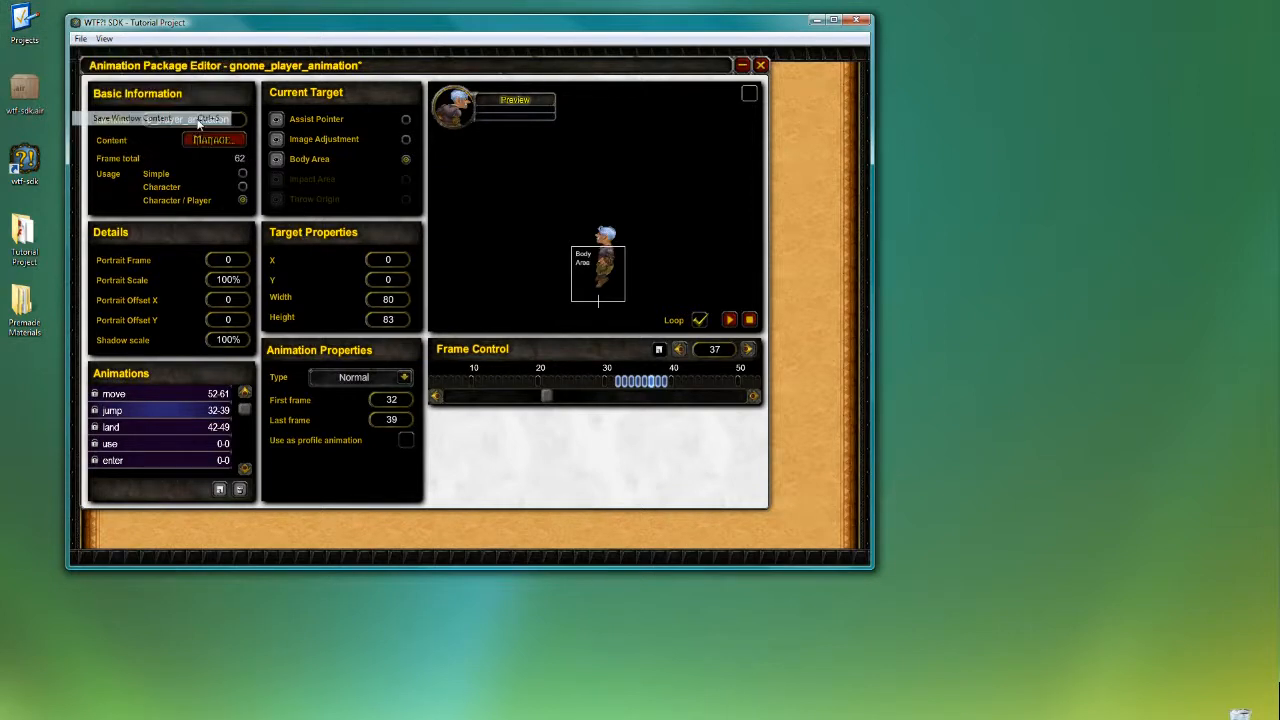
{"action": "left_click", "coordinate": [466, 357]}
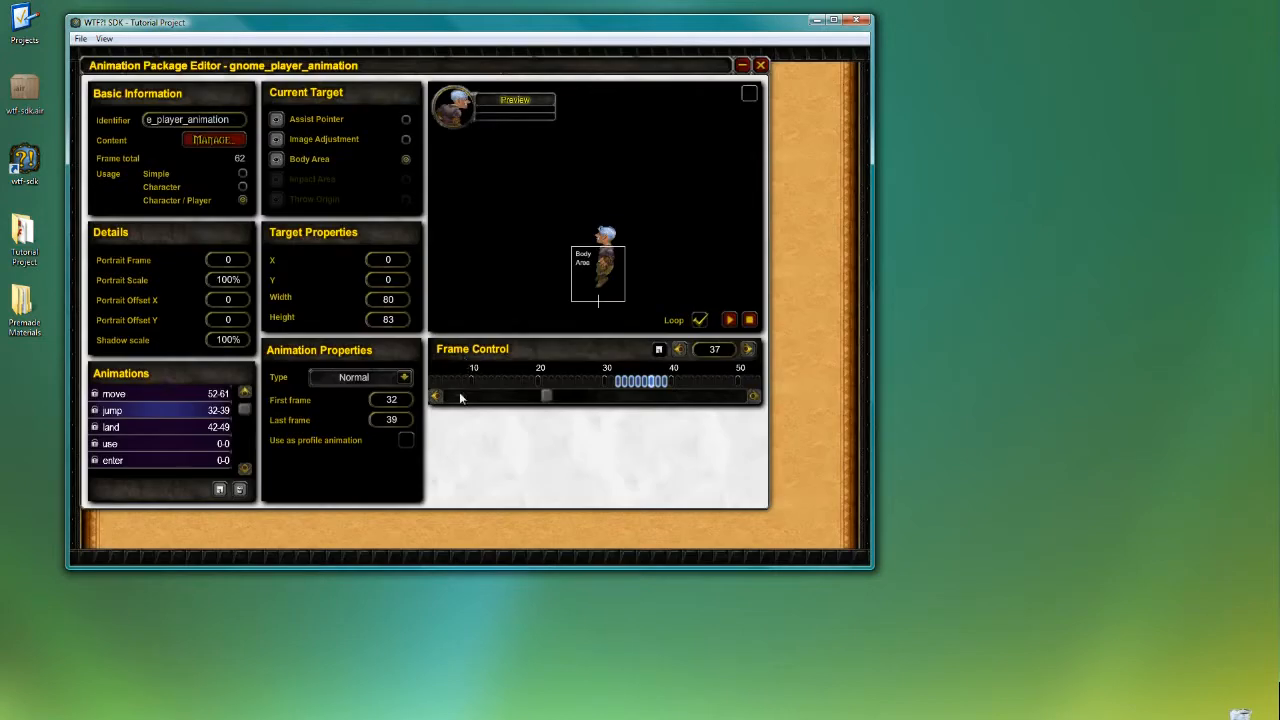
- Shift the animation editor window slightly within the workspace and save its content again, dismissing the confirmation
{"action": "left_click", "coordinate": [84, 41]}
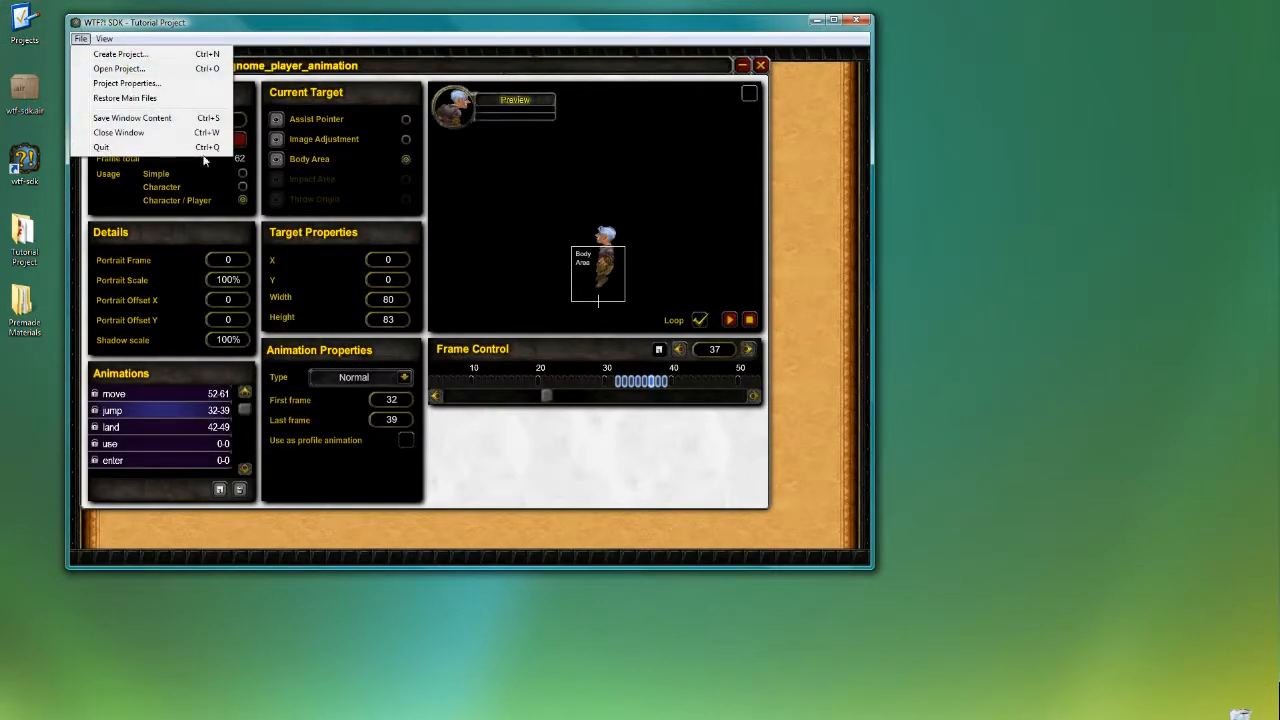
{"action": "left_click", "coordinate": [484, 452]}
{"action": "left_click_drag", "start_coordinate": [321, 68], "coordinate": [344, 81]}
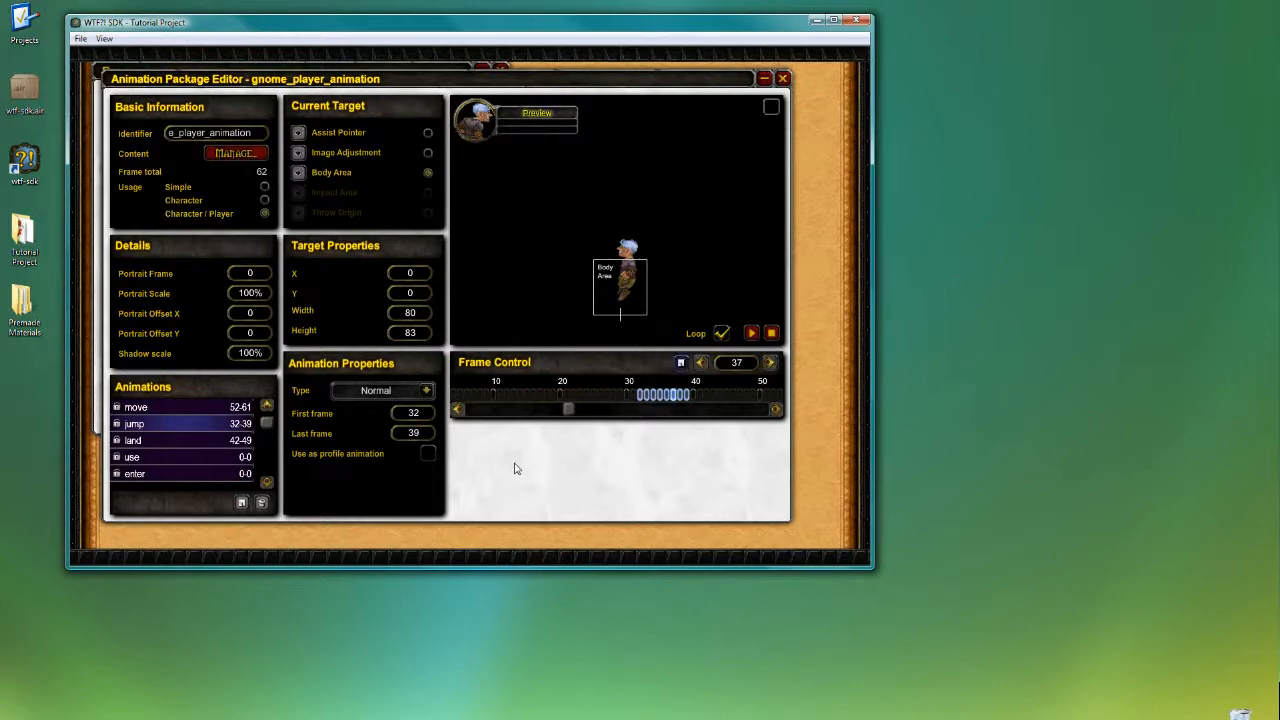
{"action": "key", "text": "ctrl+s"}
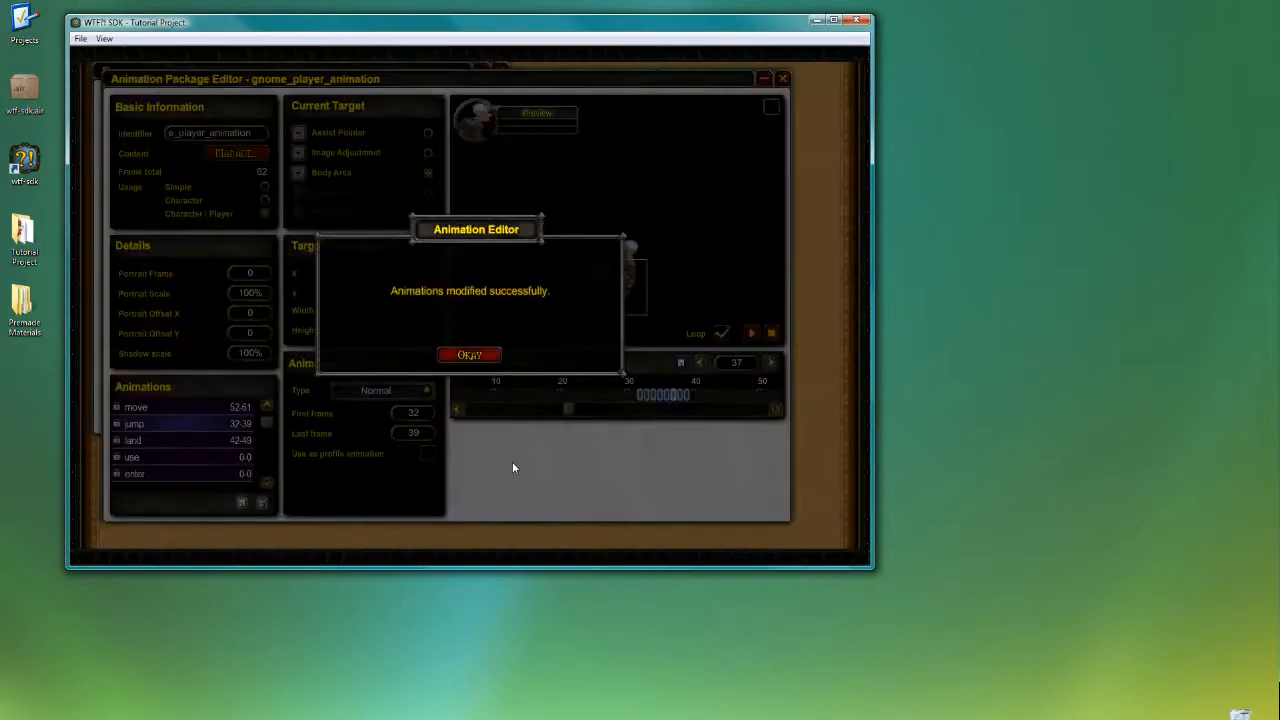
{"action": "left_click", "coordinate": [470, 356]}
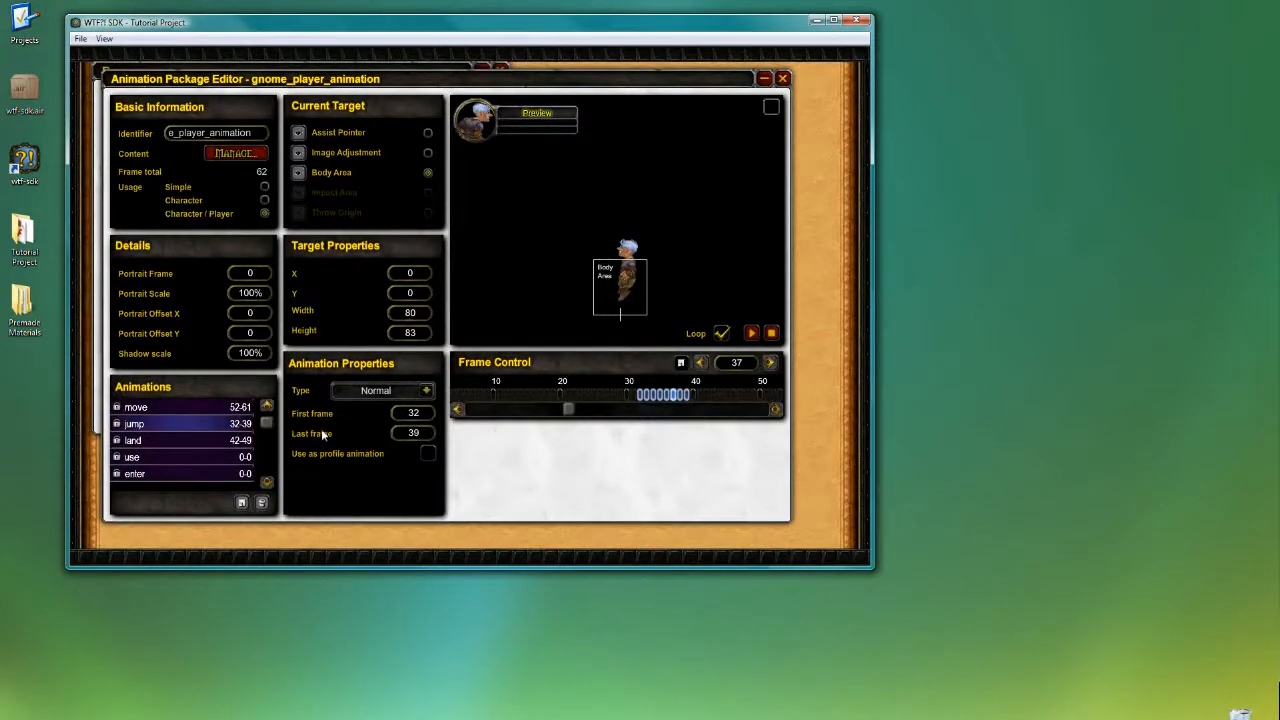
- Step through frames 32 to 39 of the jump animation to compare the gnome's position with its body area
{"action": "left_click", "coordinate": [173, 441]}
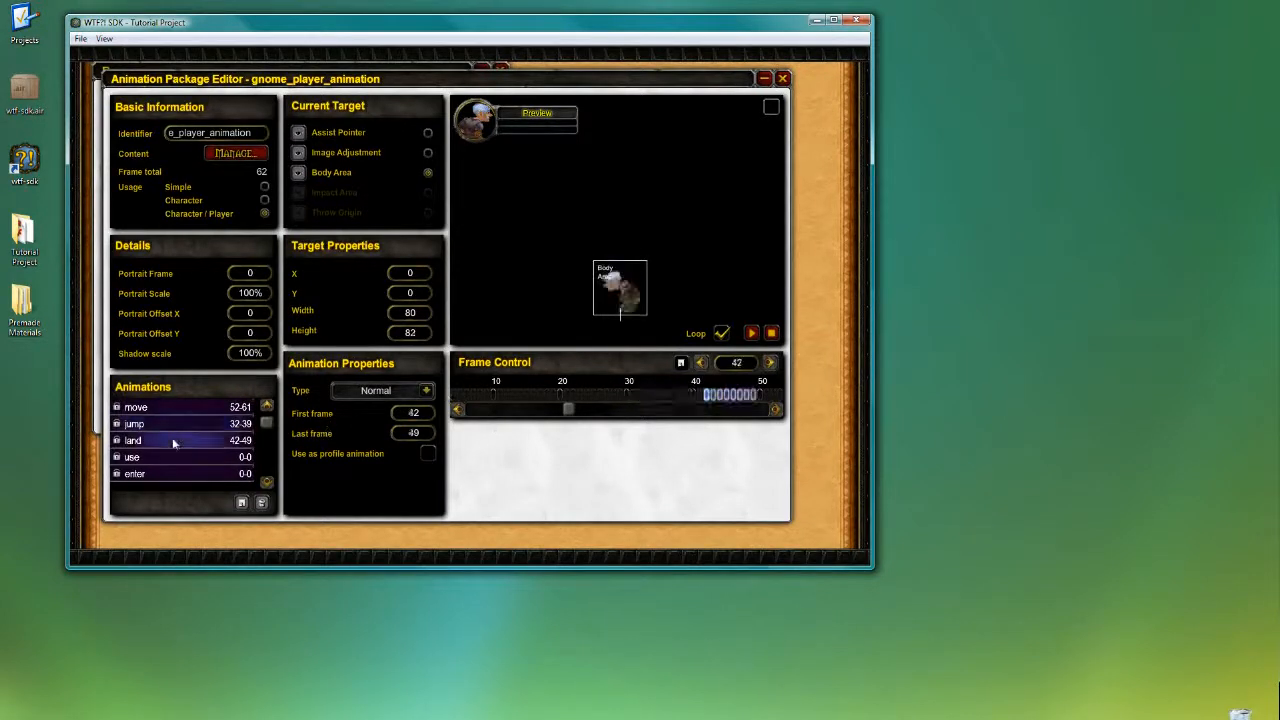
{"action": "left_click", "coordinate": [173, 425]}
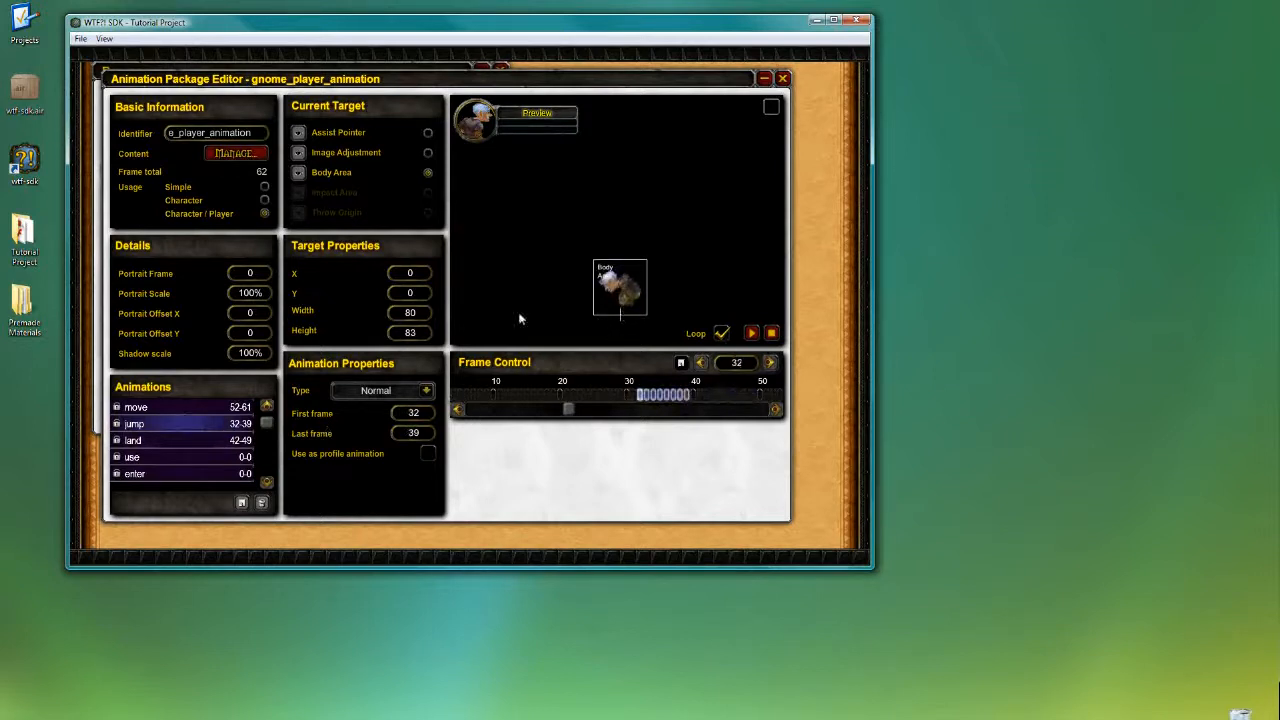
{"action": "left_click", "coordinate": [650, 397]}
{"action": "left_click", "coordinate": [659, 398]}
{"action": "left_click", "coordinate": [661, 397]}
{"action": "left_click", "coordinate": [667, 397]}
{"action": "left_click", "coordinate": [675, 398]}
{"action": "left_click", "coordinate": [687, 398]}
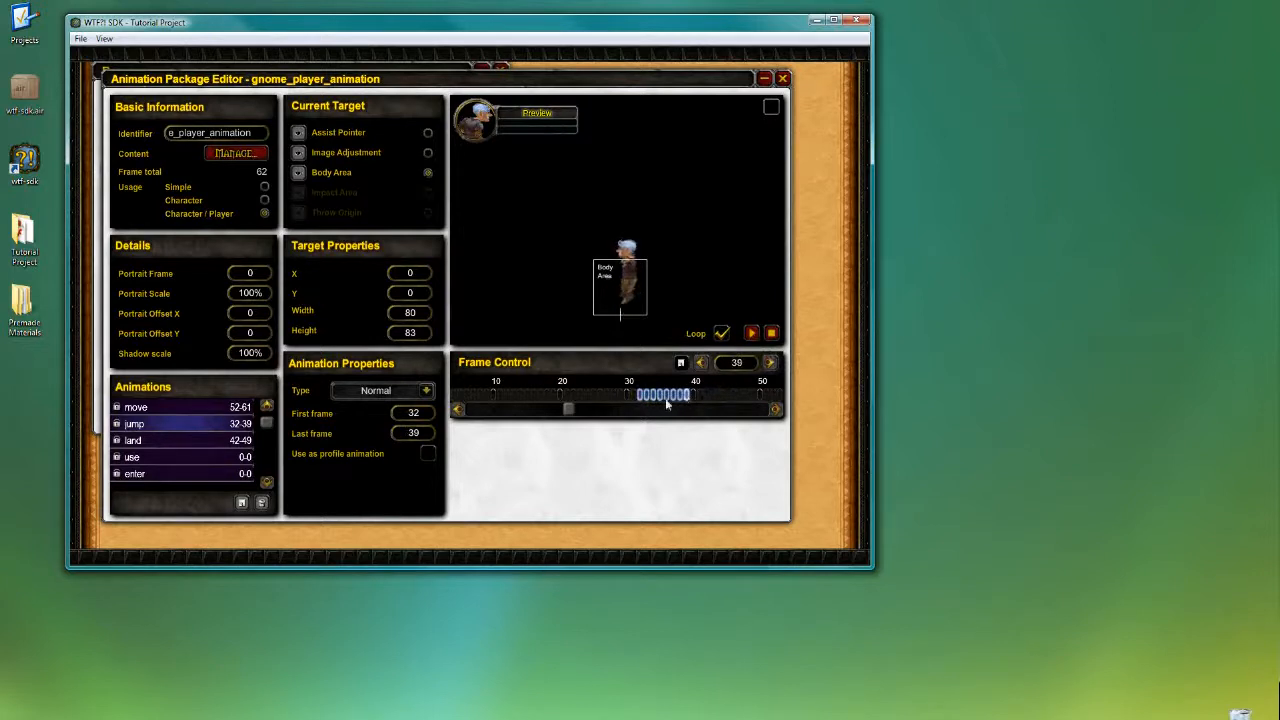
{"action": "left_click", "coordinate": [641, 402]}
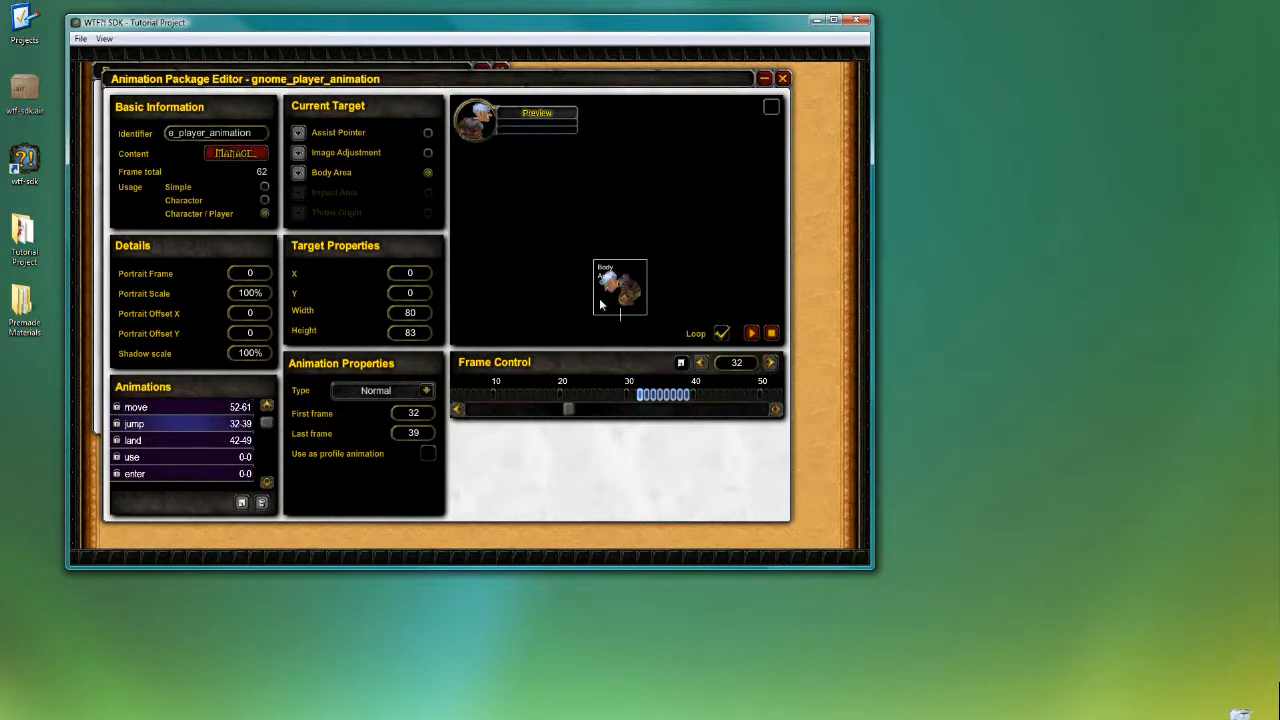
{"action": "left_click", "coordinate": [654, 397]}
{"action": "mouse_move", "coordinate": [654, 397]}
{"action": "left_mouse_down"}
{"action": "mouse_move", "coordinate": [672, 400]}
{"action": "mouse_move", "coordinate": [640, 397]}
{"action": "left_mouse_up"}
- Toggle the Body Area target's scope setting and set the Image Adjustment Y offset to 14 on jump frame 32
{"action": "left_click", "coordinate": [299, 175]}
{"action": "left_click", "coordinate": [426, 172]}
{"action": "left_click", "coordinate": [427, 153]}
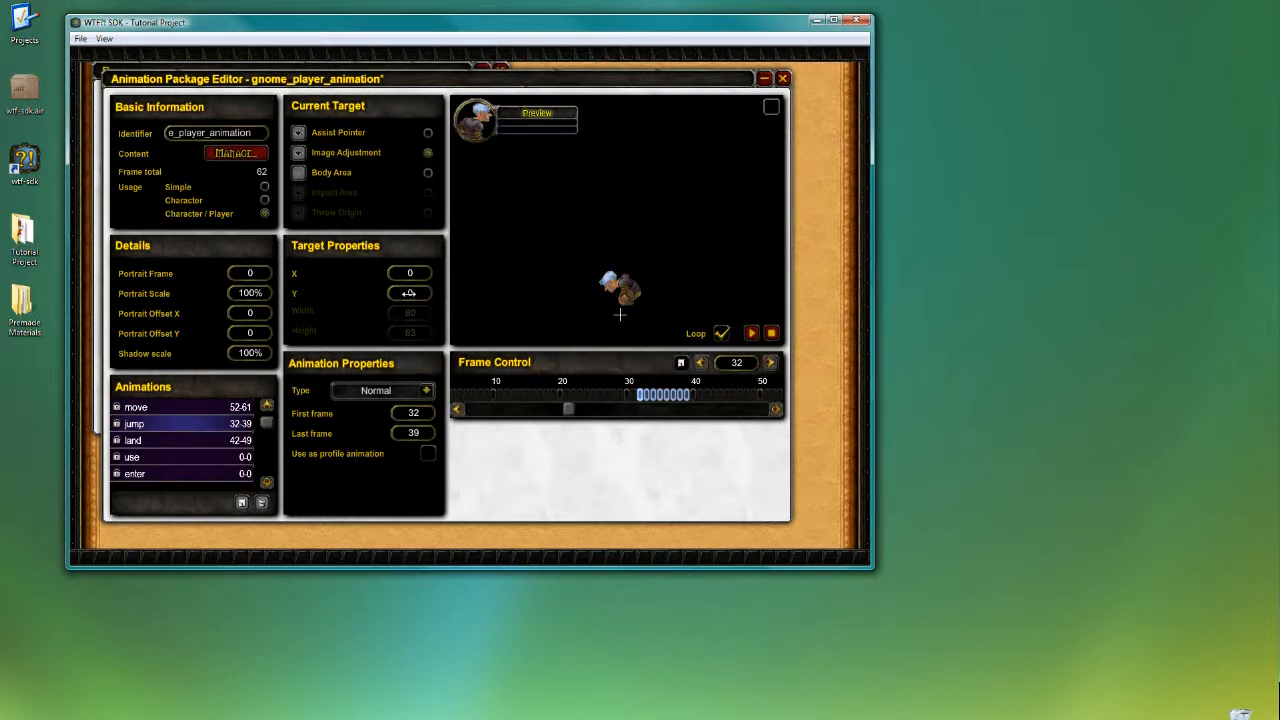
{"action": "scroll", "coordinate": [409, 293], "scroll_direction": "up", "scroll_amount": 13}
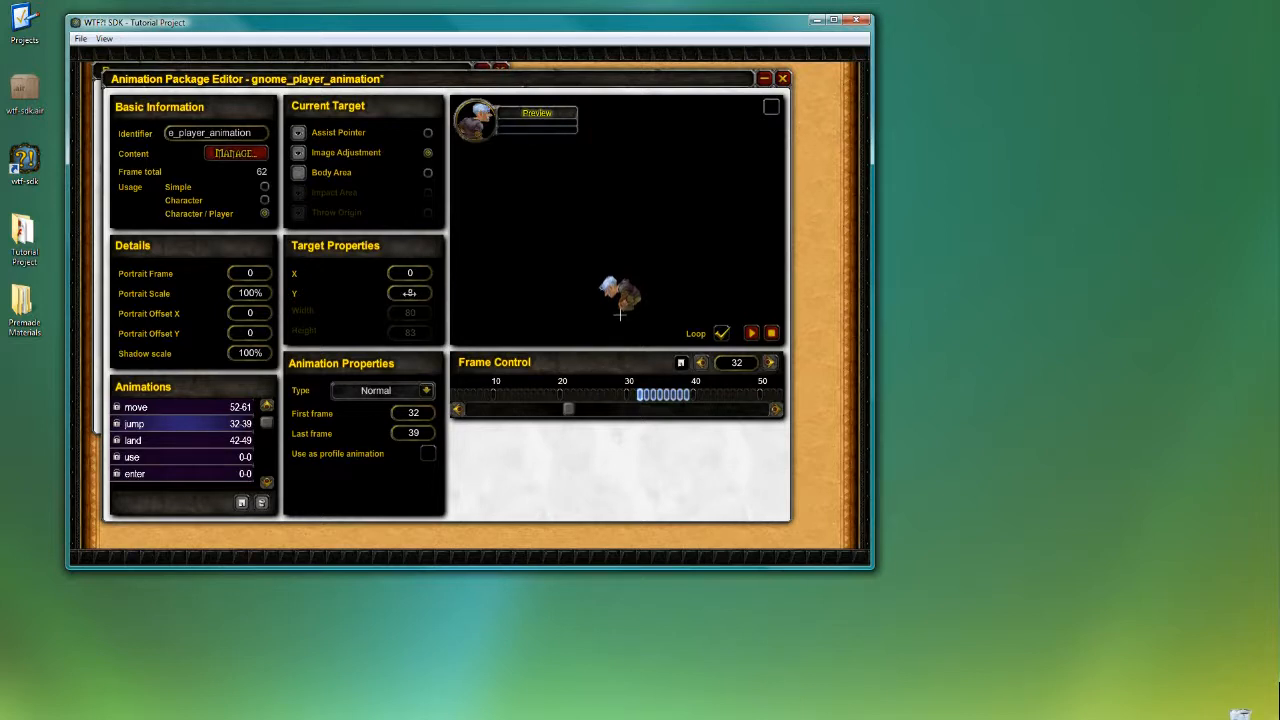
{"action": "scroll", "coordinate": [409, 293], "scroll_direction": "up", "scroll_amount": 2}
{"action": "scroll", "coordinate": [409, 293], "scroll_direction": "down", "scroll_amount": 2}
{"action": "scroll", "coordinate": [409, 293], "scroll_direction": "up", "scroll_amount": 1}
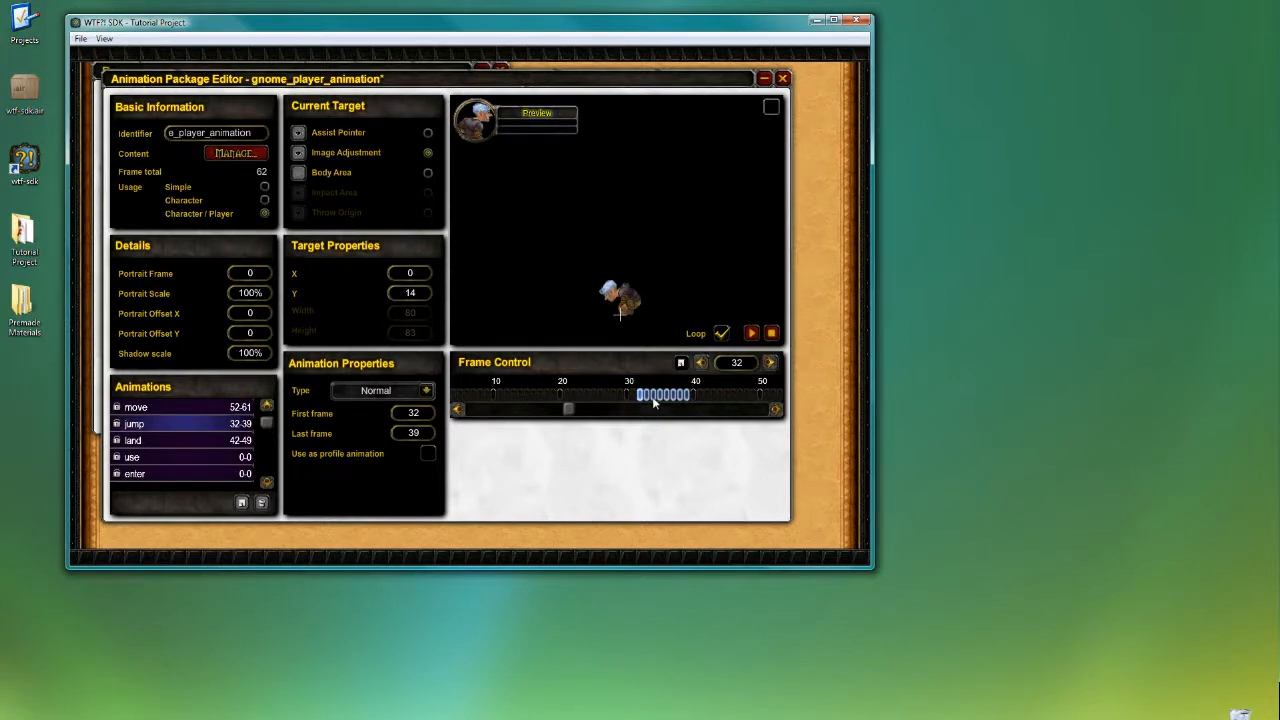
- Set the jump animation's Image Adjustment Y offset to 10 on frame 33 and about 18 on frame 34
{"action": "left_click", "coordinate": [647, 396]}
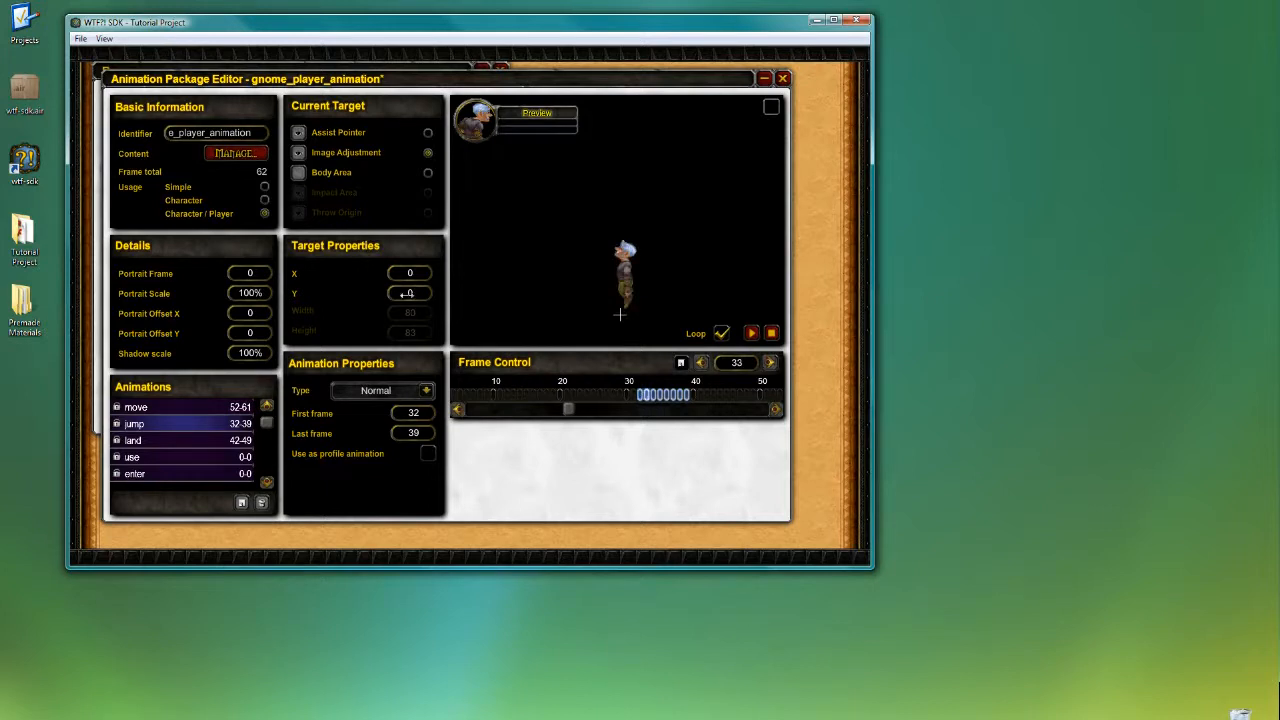
{"action": "scroll", "coordinate": [407, 293], "scroll_direction": "down", "scroll_amount": 4}
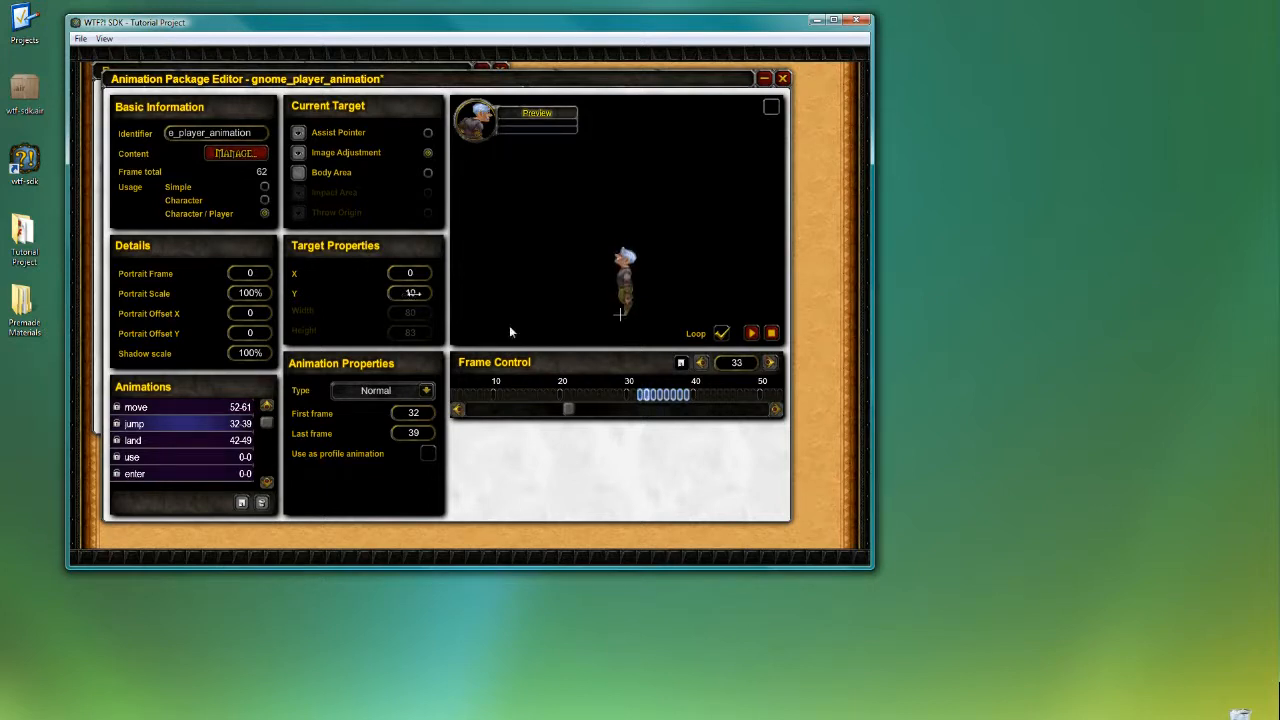
{"action": "left_click", "coordinate": [658, 396]}
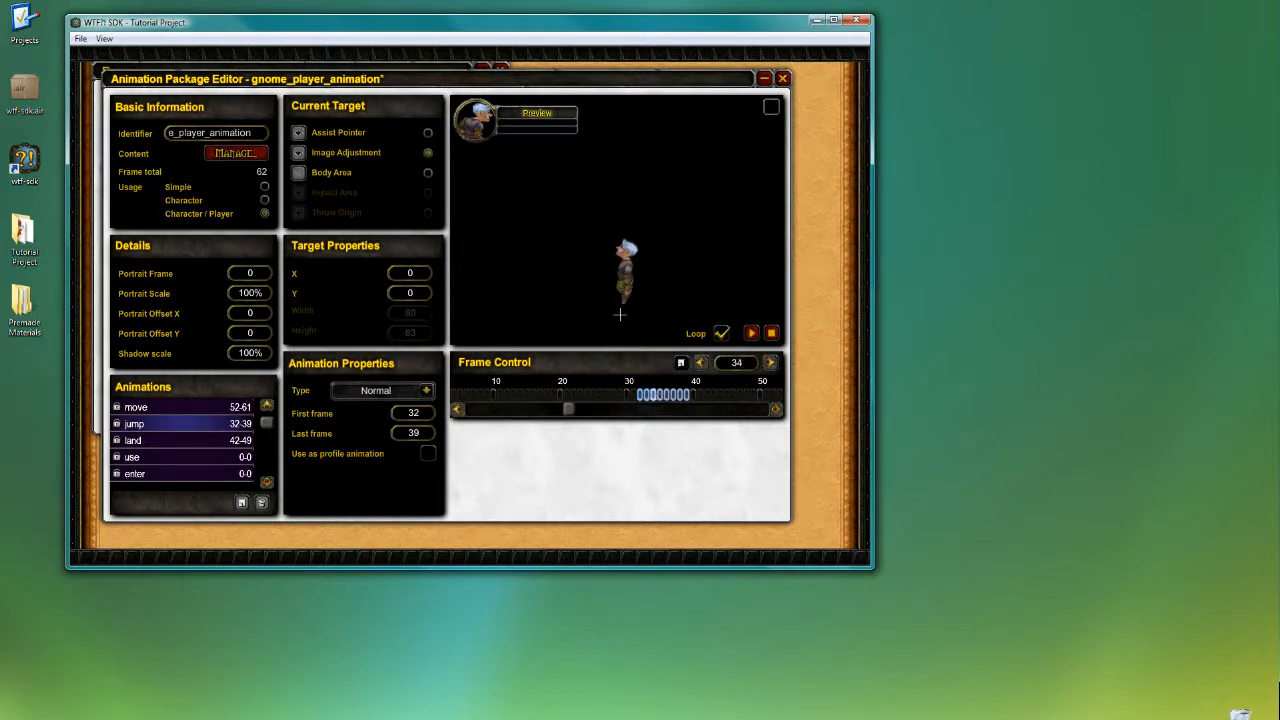
{"action": "scroll", "coordinate": [410, 292], "scroll_direction": "up", "scroll_amount": 2}
{"action": "scroll", "coordinate": [410, 292], "scroll_direction": "up", "scroll_amount": 6}
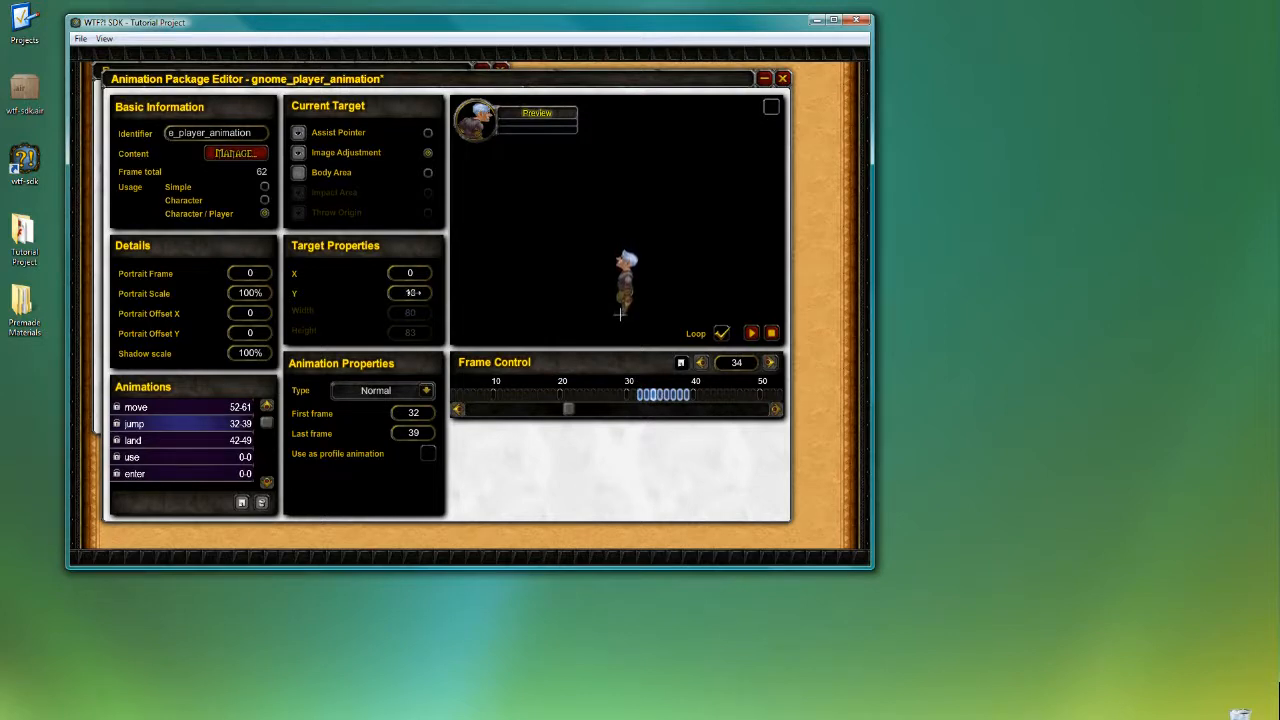
- Set the Image Adjustment Y offset to 23 on jump frame 35 and about 19 on frame 36
{"action": "left_click", "coordinate": [663, 400]}
{"action": "scroll", "coordinate": [401, 294], "scroll_direction": "up", "scroll_amount": 5}
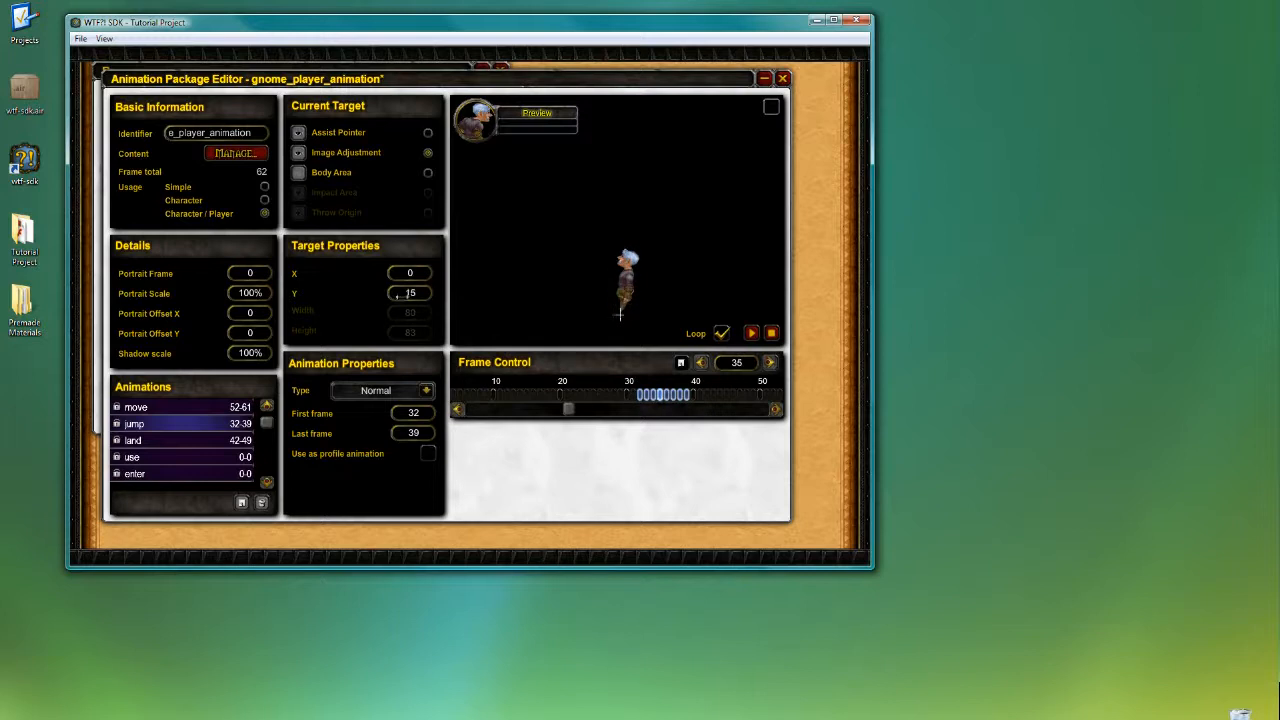
{"action": "left_click", "coordinate": [669, 400]}
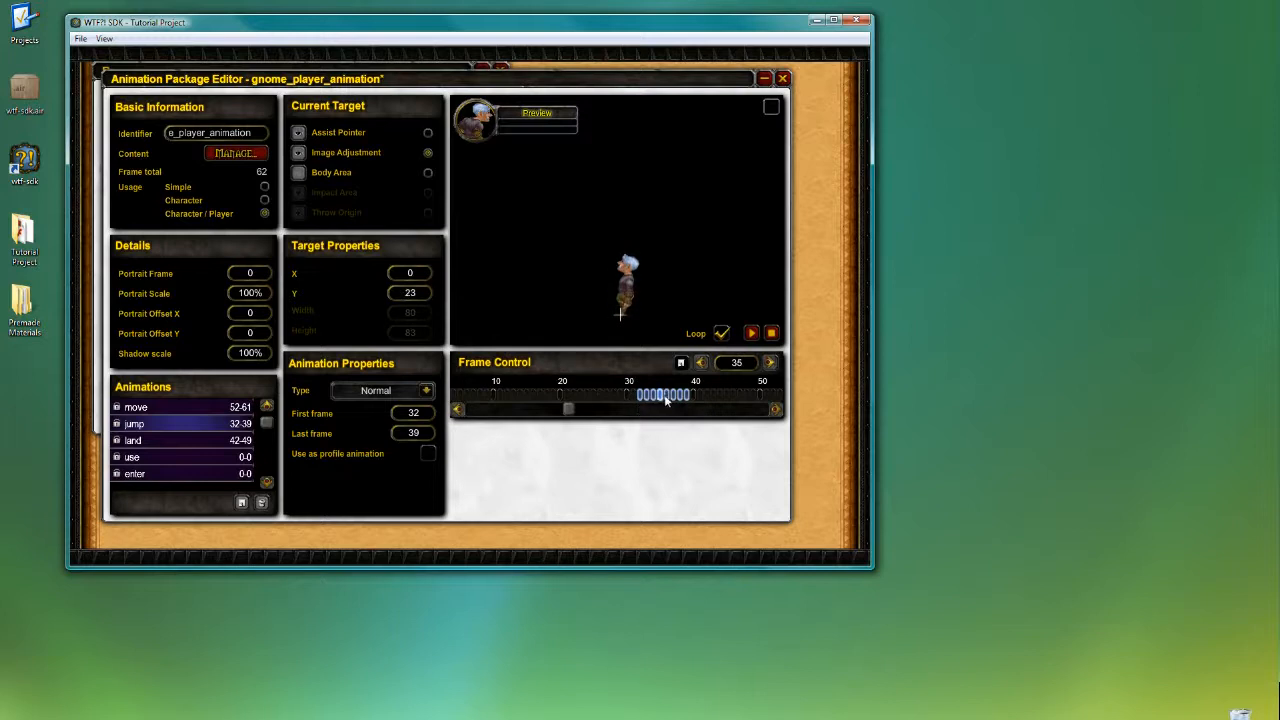
{"action": "scroll", "coordinate": [398, 297], "scroll_direction": "up", "scroll_amount": 20}
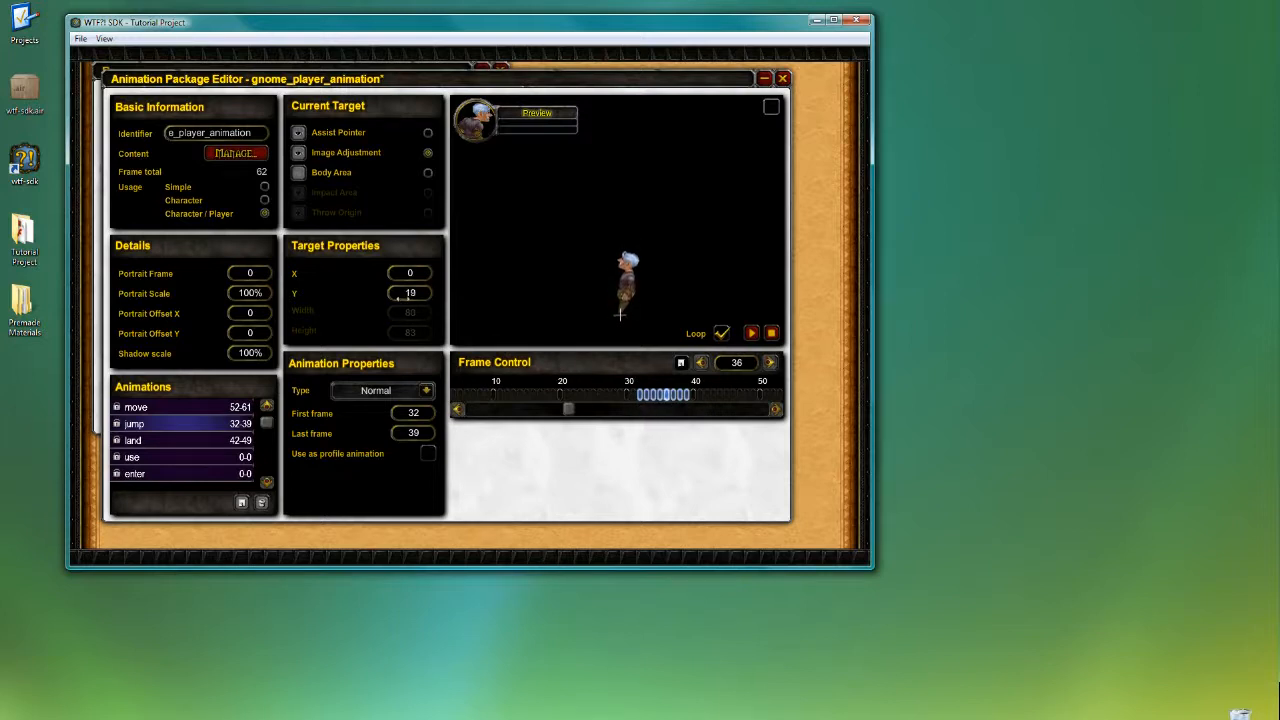
- Set the Image Adjustment Y offset to about 23 on jump frame 37 and 18 on frame 38, and lower frame 39's image as well
{"action": "left_click", "coordinate": [676, 400]}
{"action": "scroll", "coordinate": [411, 298], "scroll_direction": "up", "scroll_amount": 20}
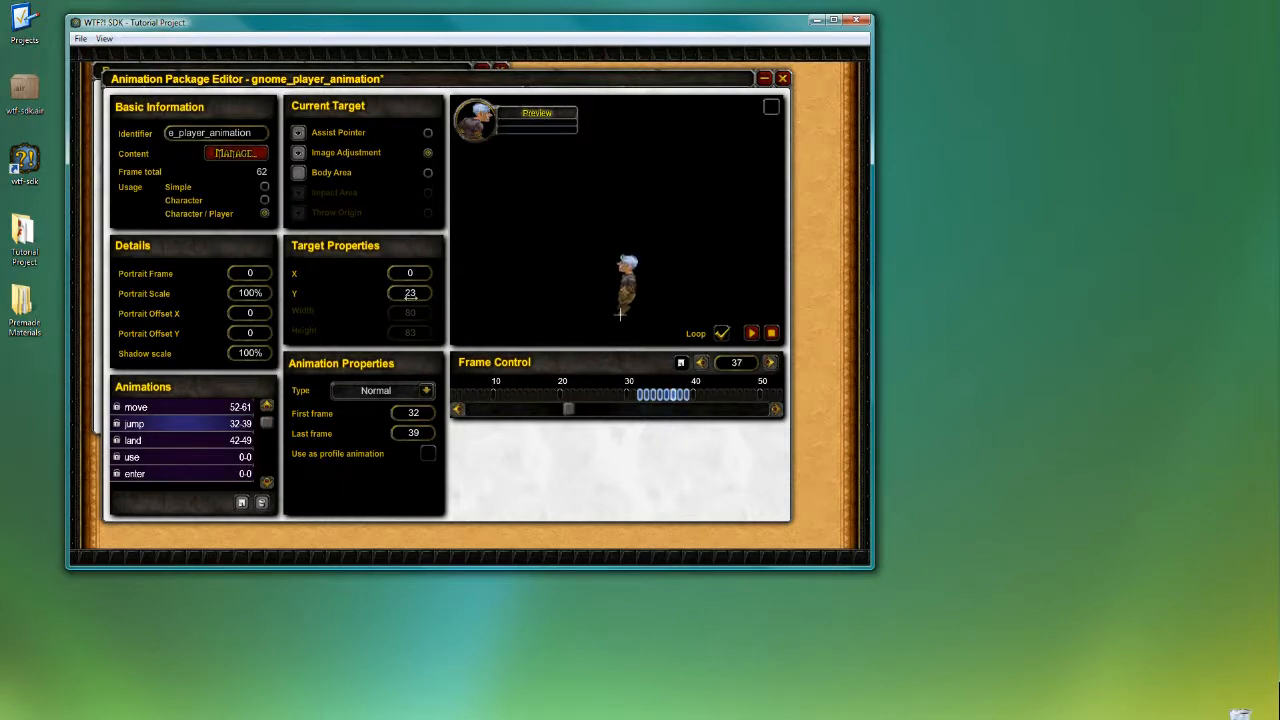
{"action": "left_click", "coordinate": [682, 395]}
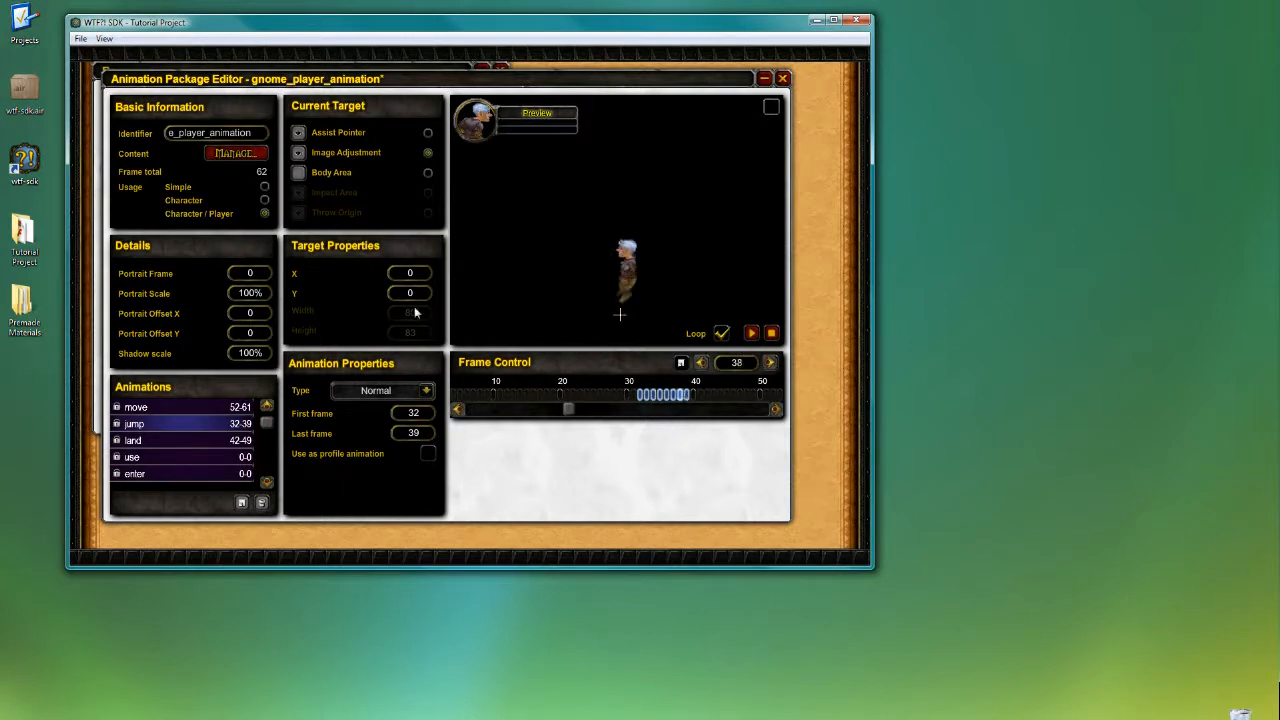
{"action": "scroll", "coordinate": [409, 295], "scroll_direction": "up", "scroll_amount": 18}
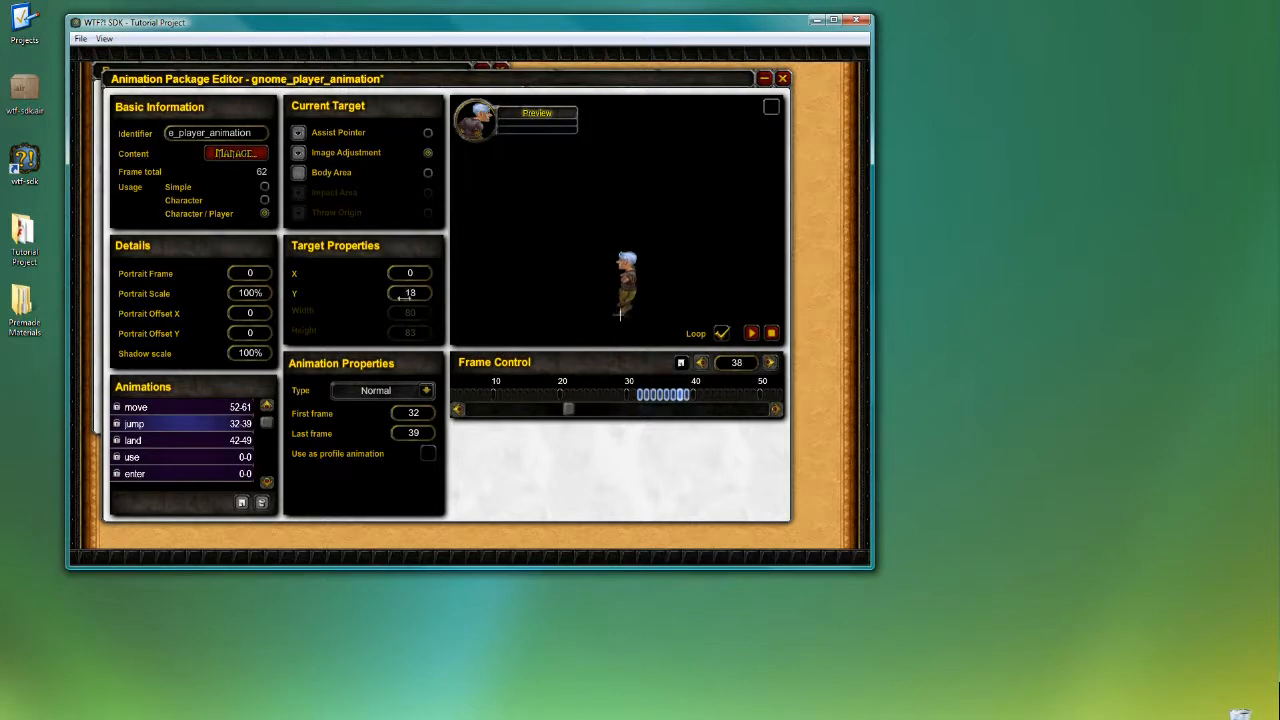
{"action": "left_click", "coordinate": [688, 398]}
{"action": "scroll", "coordinate": [406, 297], "scroll_direction": "up", "scroll_amount": 12}
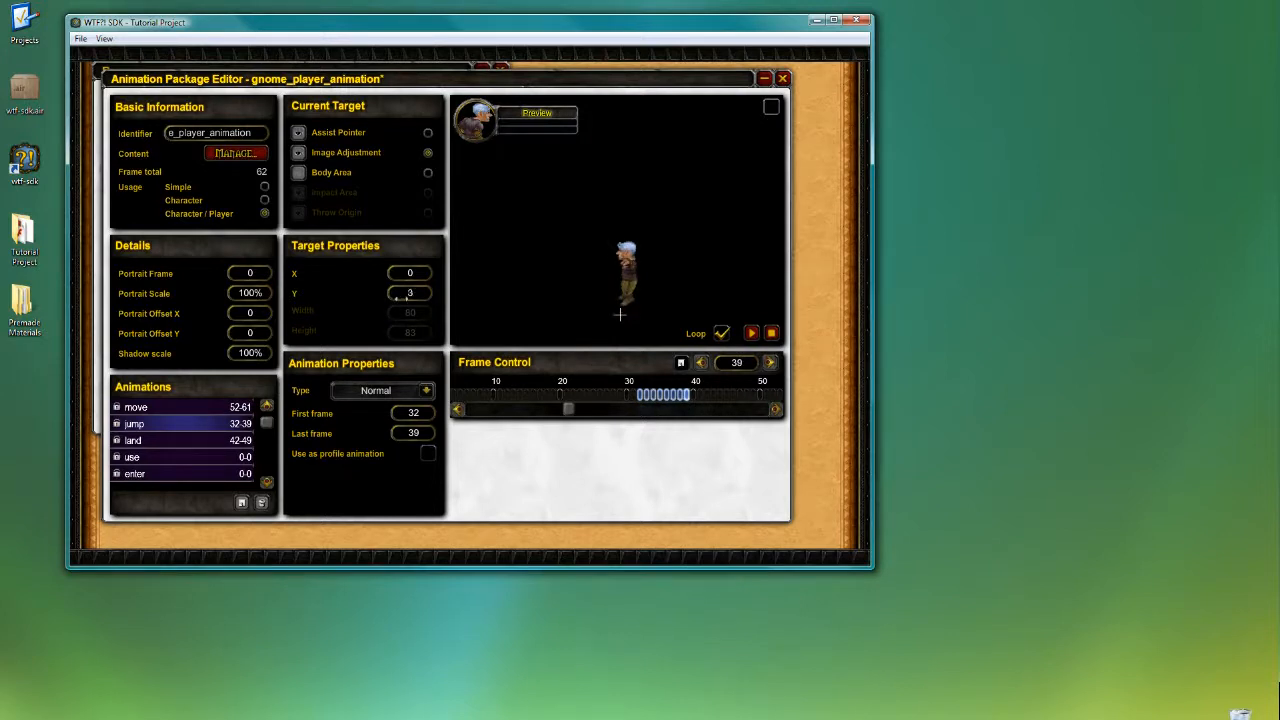
- Preview the jump animation, turn off its looping and replay it, and select the land animation for comparison
{"action": "left_click", "coordinate": [754, 336]}
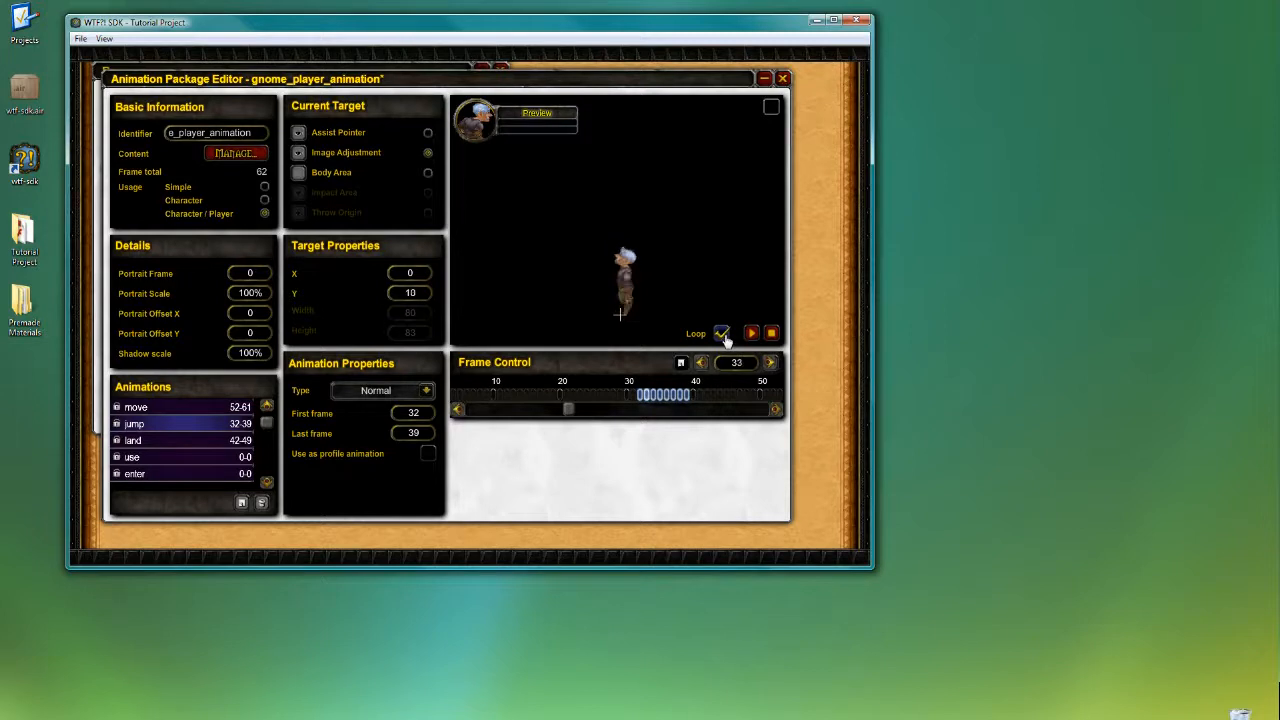
{"action": "left_click", "coordinate": [723, 337]}
{"action": "left_click", "coordinate": [751, 335]}
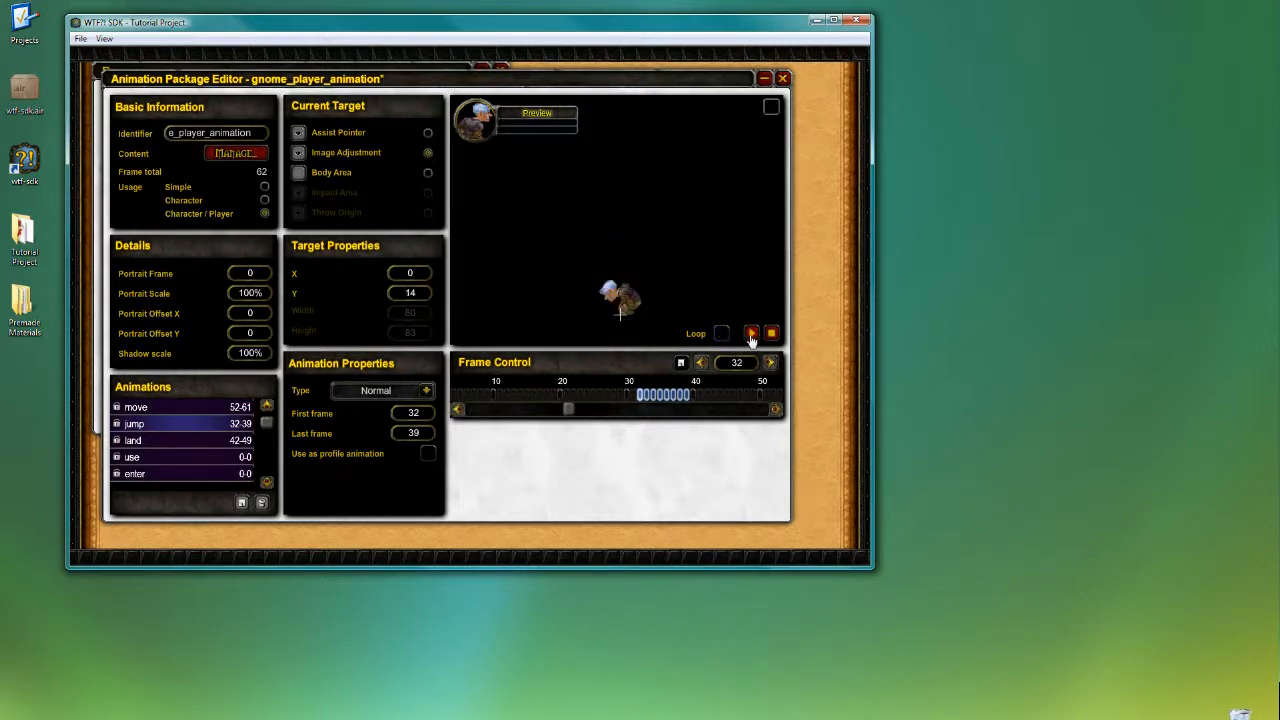
{"action": "left_click", "coordinate": [186, 436]}
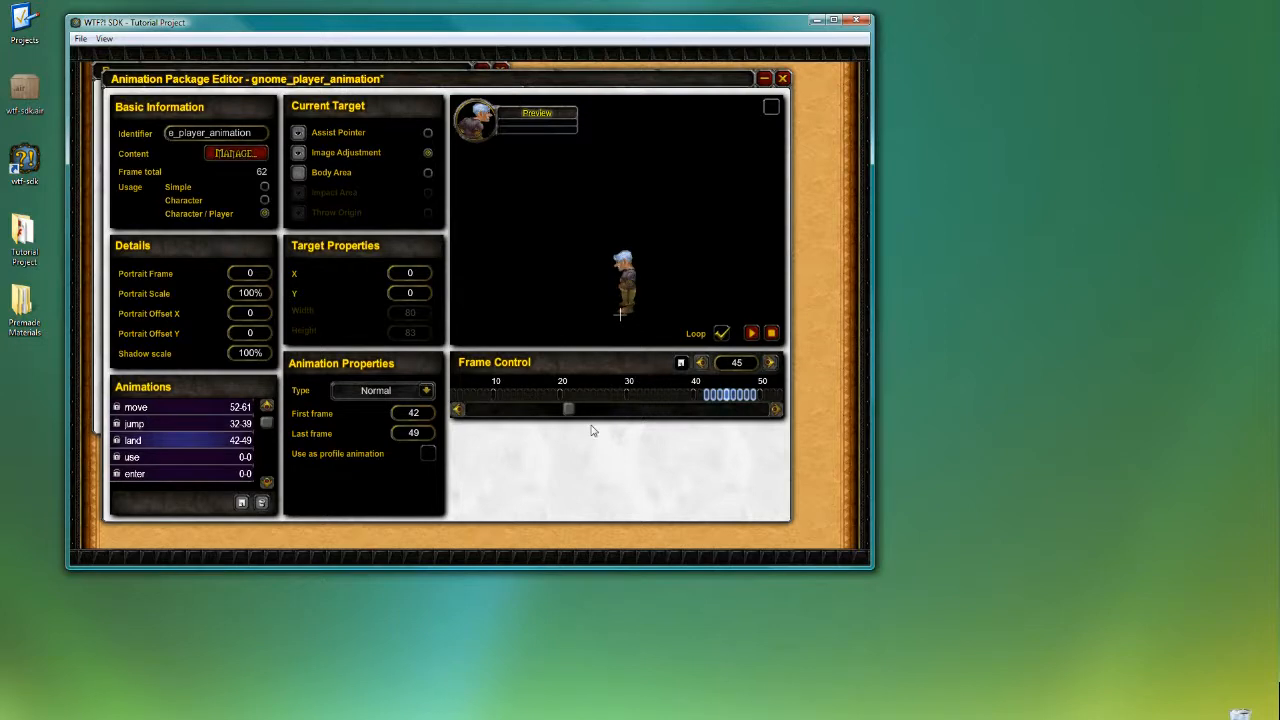
- Set the attack animation's type to Melee with a frame range and impact range of 0 to 1
{"action": "left_click_drag", "start_coordinate": [268, 428], "coordinate": [269, 436]}
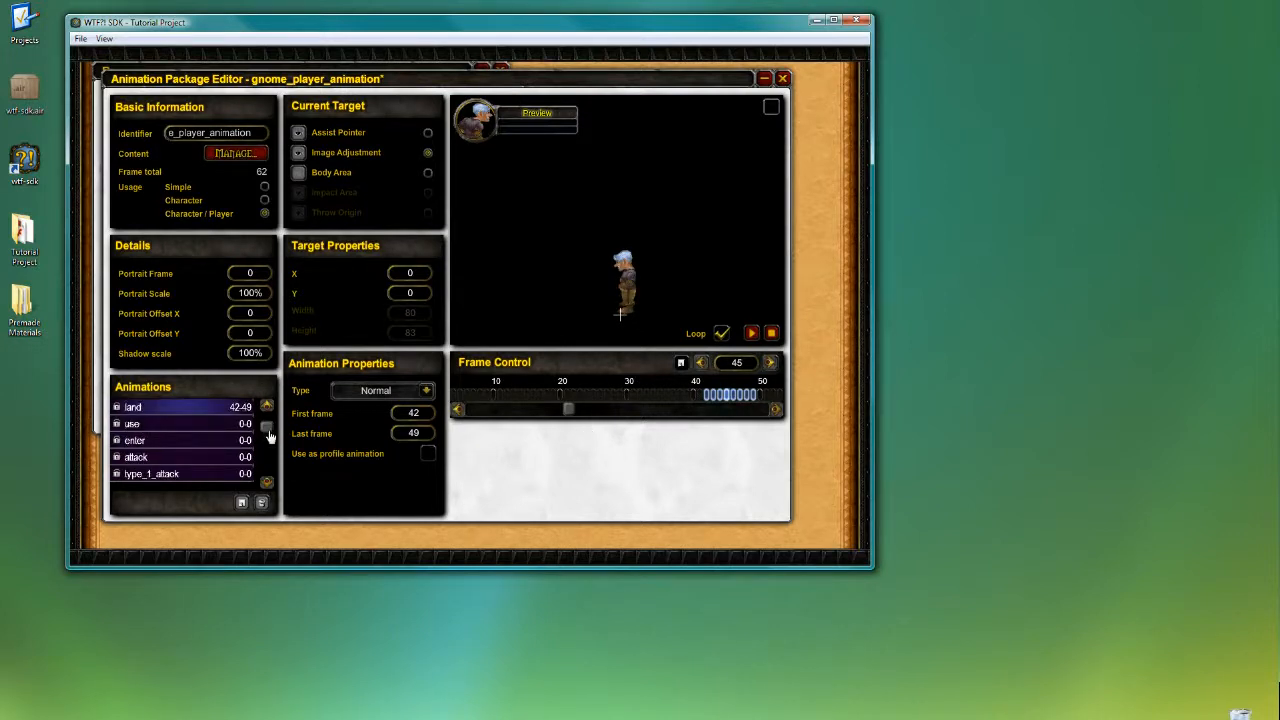
{"action": "left_click", "coordinate": [209, 456]}
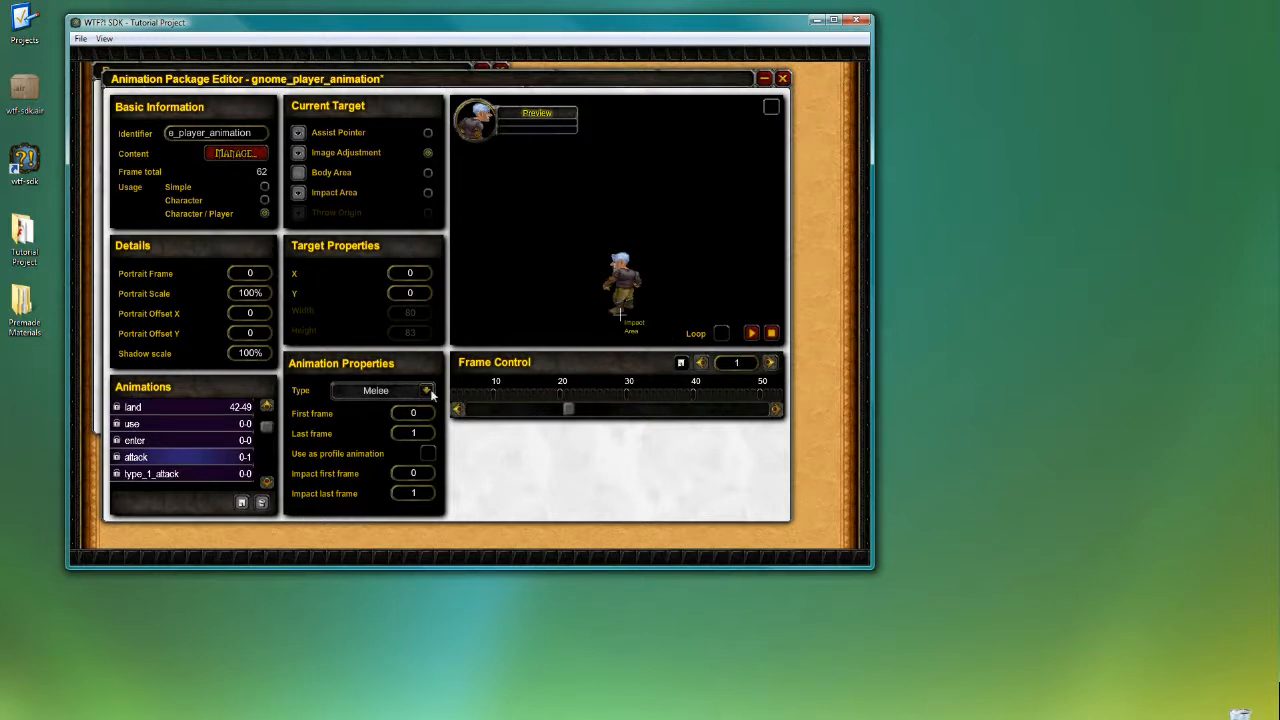
- Review the move and land animations, and return to the attack animation with the start of its timeline in view
{"action": "scroll", "coordinate": [266, 432], "scroll_direction": "up", "scroll_amount": 1}
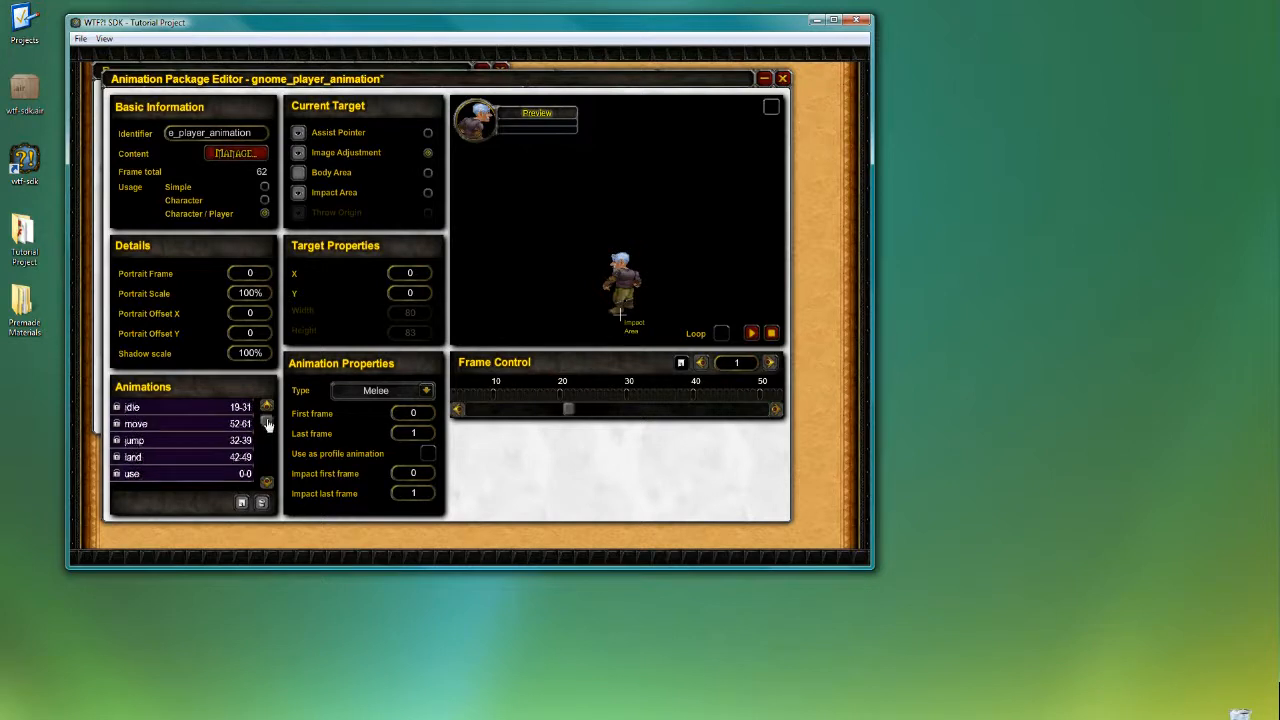
{"action": "left_click", "coordinate": [224, 421]}
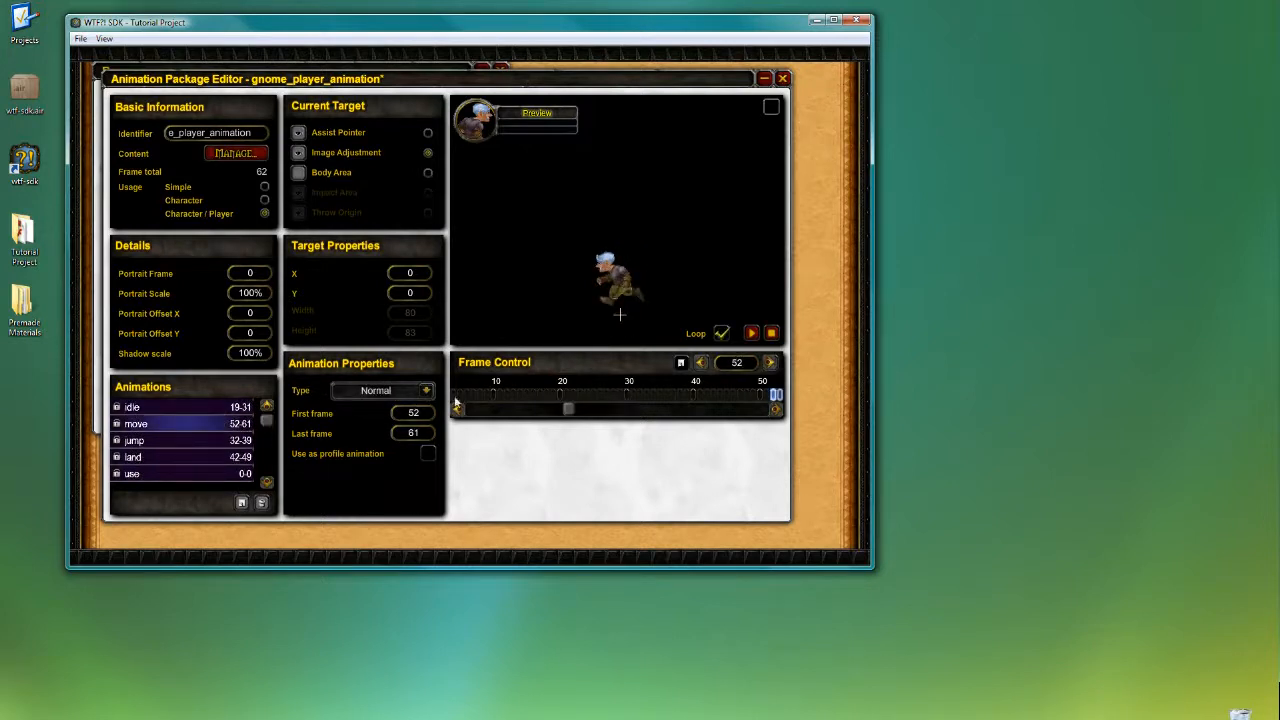
{"action": "left_click", "coordinate": [214, 451]}
{"action": "scroll", "coordinate": [211, 429], "scroll_direction": "down", "scroll_amount": 2}
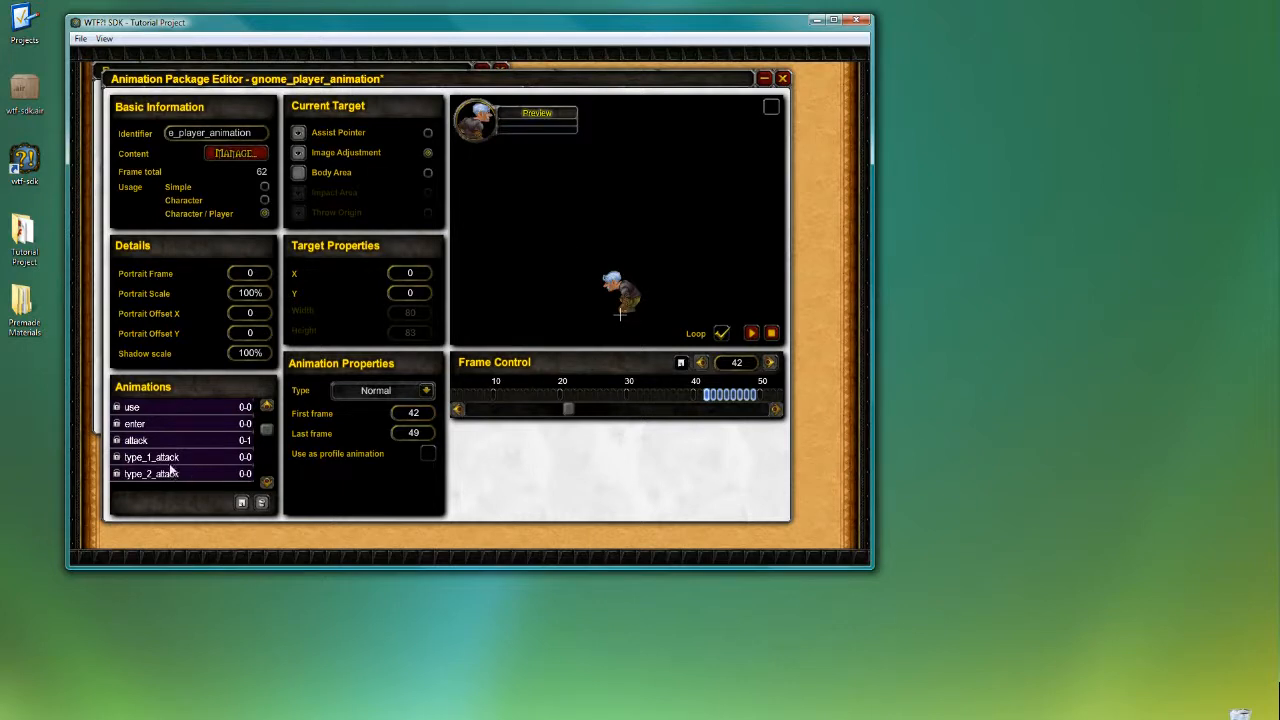
{"action": "left_click", "coordinate": [174, 445]}
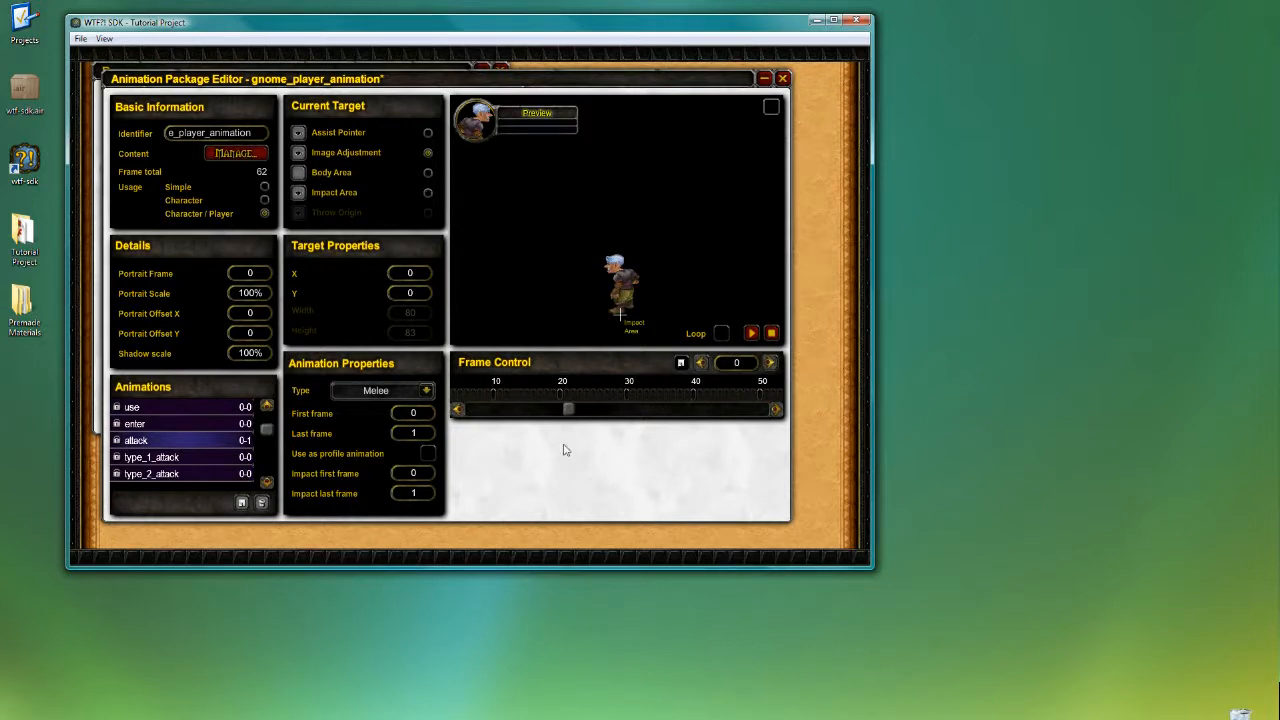
{"action": "left_click_drag", "start_coordinate": [567, 409], "coordinate": [463, 410]}
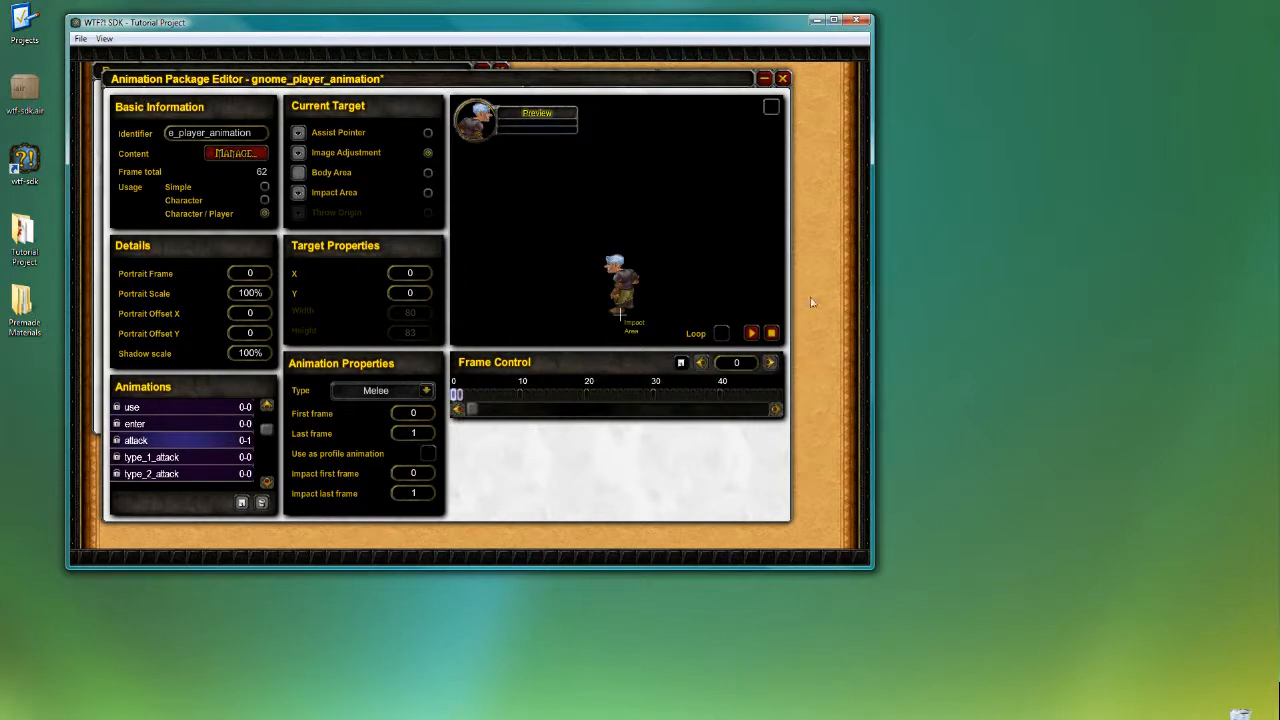
- Step through the first dozen timeline frames to find where the attack motion ends
{"action": "left_click", "coordinate": [526, 395]}
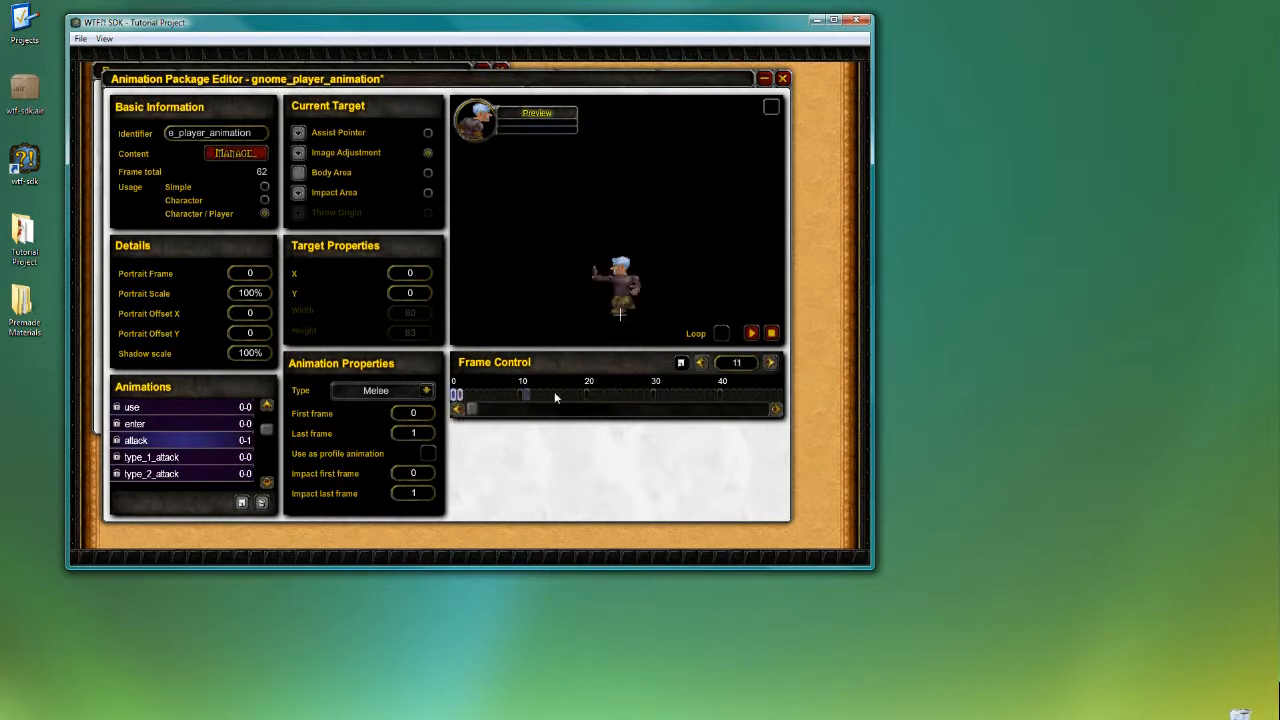
{"action": "mouse_move", "coordinate": [554, 396]}
{"action": "left_mouse_down"}
{"action": "mouse_move", "coordinate": [675, 397]}
{"action": "mouse_move", "coordinate": [481, 396]}
{"action": "left_mouse_up"}
{"action": "left_click", "coordinate": [512, 395]}
{"action": "left_click", "coordinate": [482, 394]}
{"action": "left_click", "coordinate": [456, 395]}
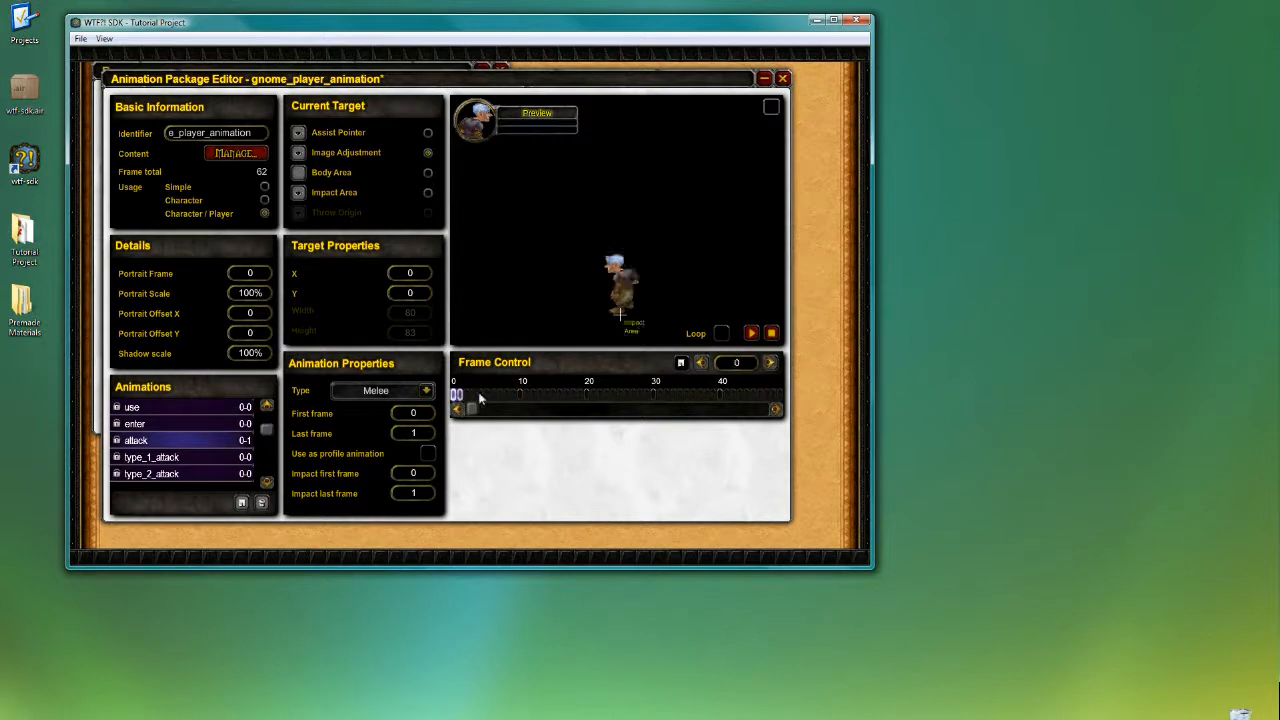
{"action": "left_click", "coordinate": [494, 394]}
{"action": "left_click", "coordinate": [770, 362]}
{"action": "left_click", "coordinate": [770, 363]}
{"action": "left_click", "coordinate": [770, 364]}
{"action": "left_click", "coordinate": [770, 365]}
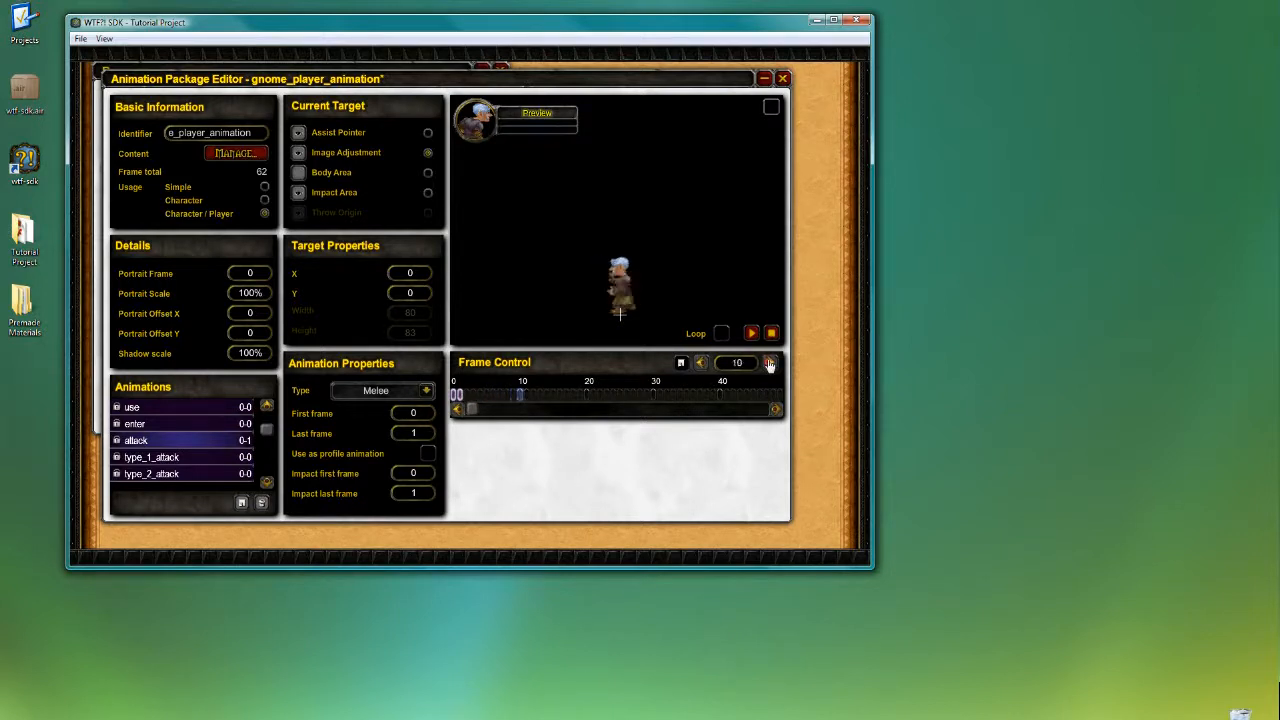
- Compare the frames around 9 to 11 and set the attack animation's last frame to 9
{"action": "left_click", "coordinate": [702, 364]}
{"action": "left_click", "coordinate": [771, 365]}
{"action": "left_click", "coordinate": [773, 372]}
{"action": "left_click", "coordinate": [701, 366]}
{"action": "left_click", "coordinate": [701, 366]}
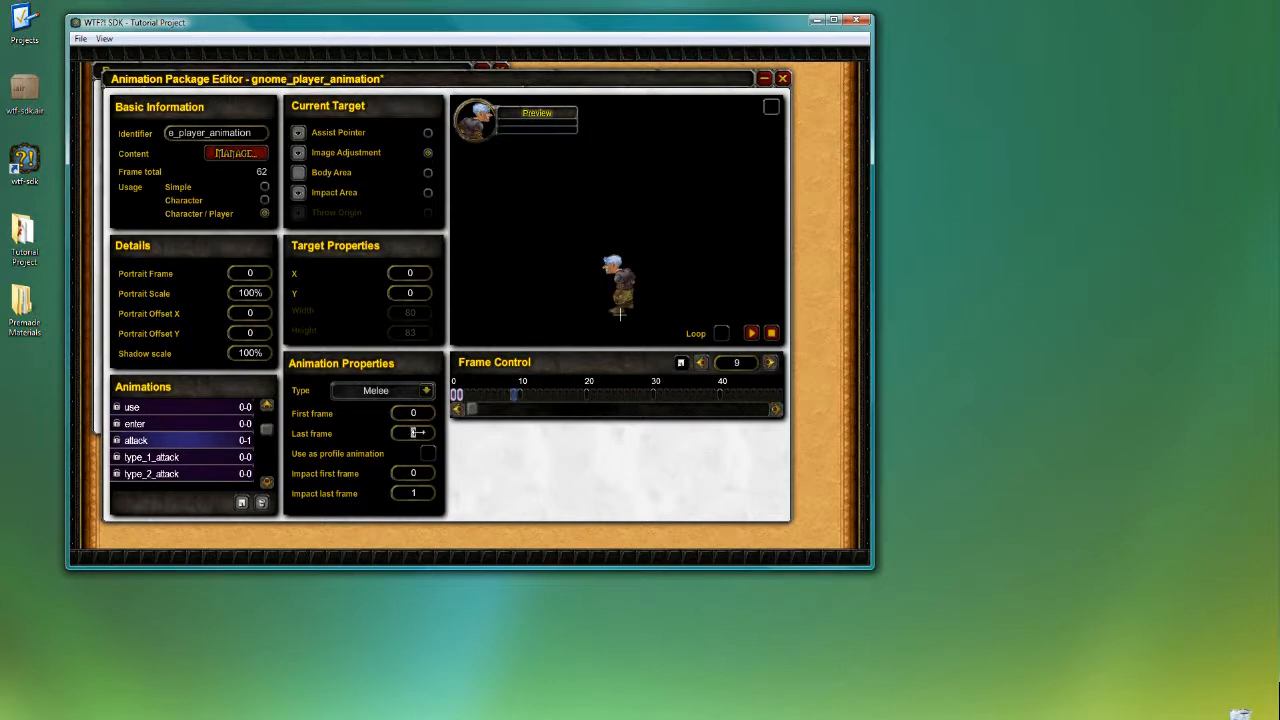
{"action": "type", "text": "9"}
{"action": "key", "text": "Return"}
- Preview the attack animation several times, once with looping on and again with looping off
{"action": "left_click", "coordinate": [751, 334]}
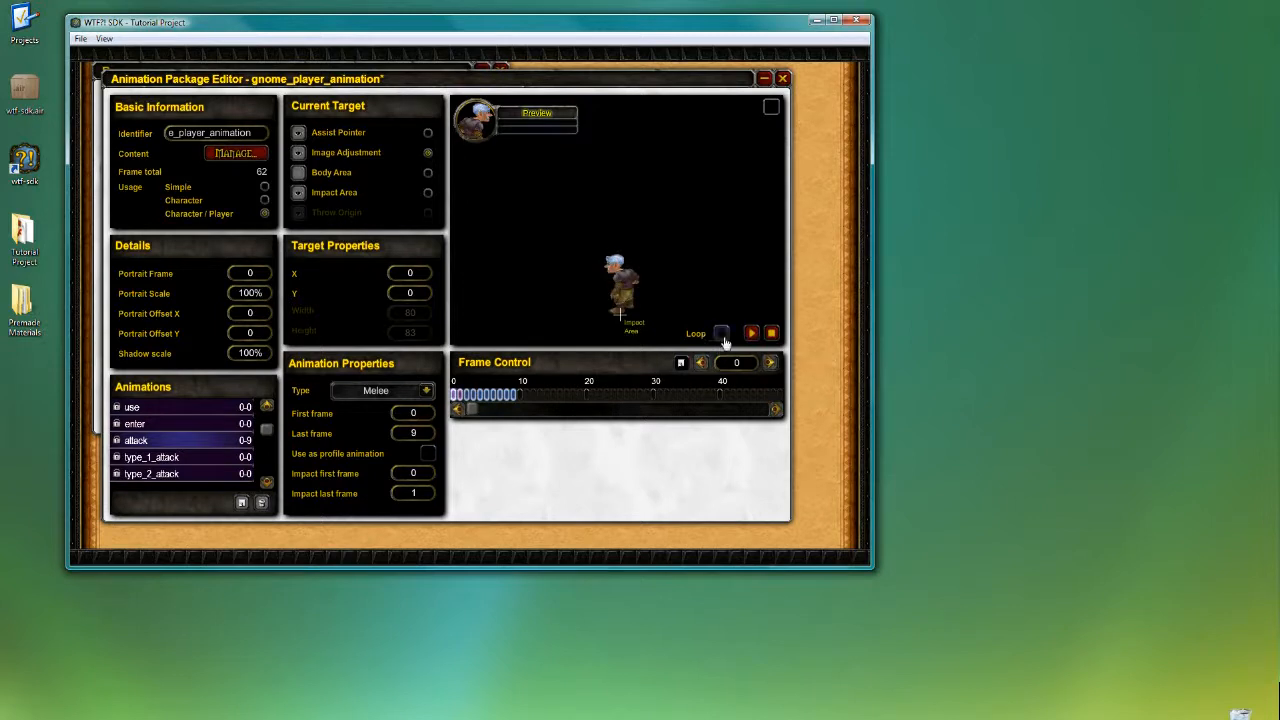
{"action": "left_click", "coordinate": [756, 341]}
{"action": "left_click", "coordinate": [754, 336]}
{"action": "left_click", "coordinate": [754, 336]}
{"action": "left_click", "coordinate": [721, 333]}
{"action": "left_click", "coordinate": [754, 337]}
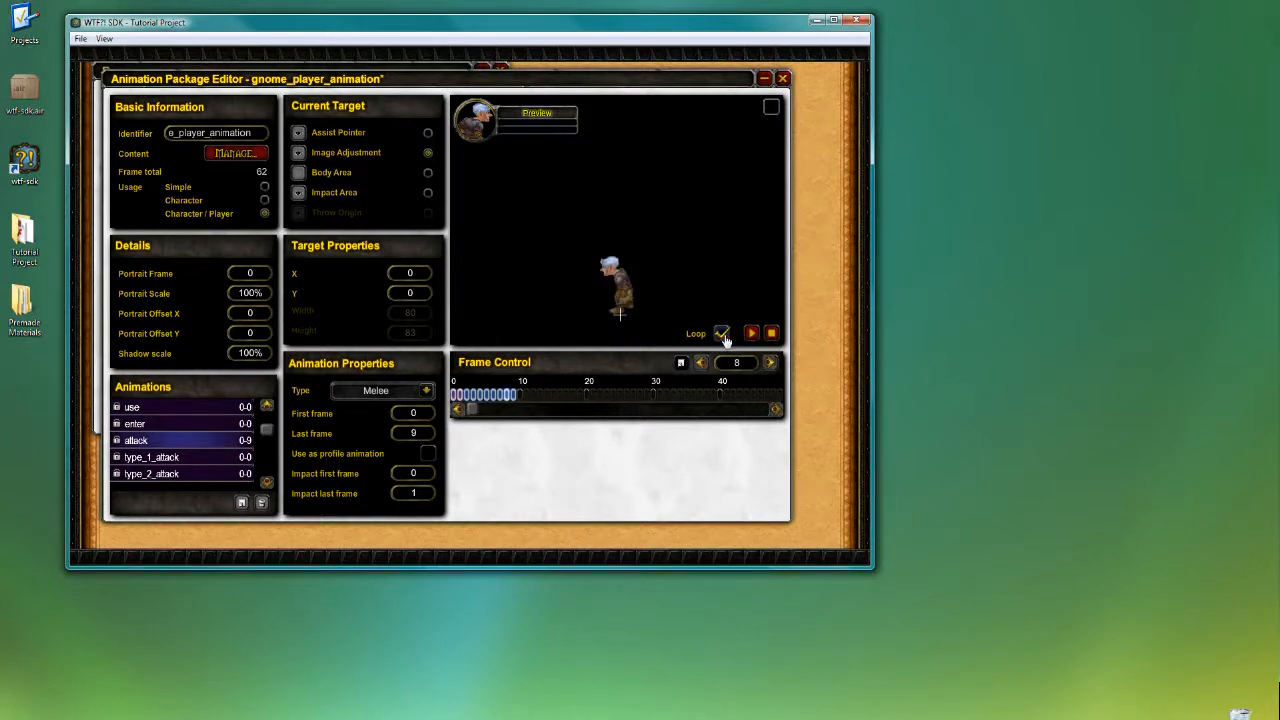
{"action": "left_click", "coordinate": [721, 334]}
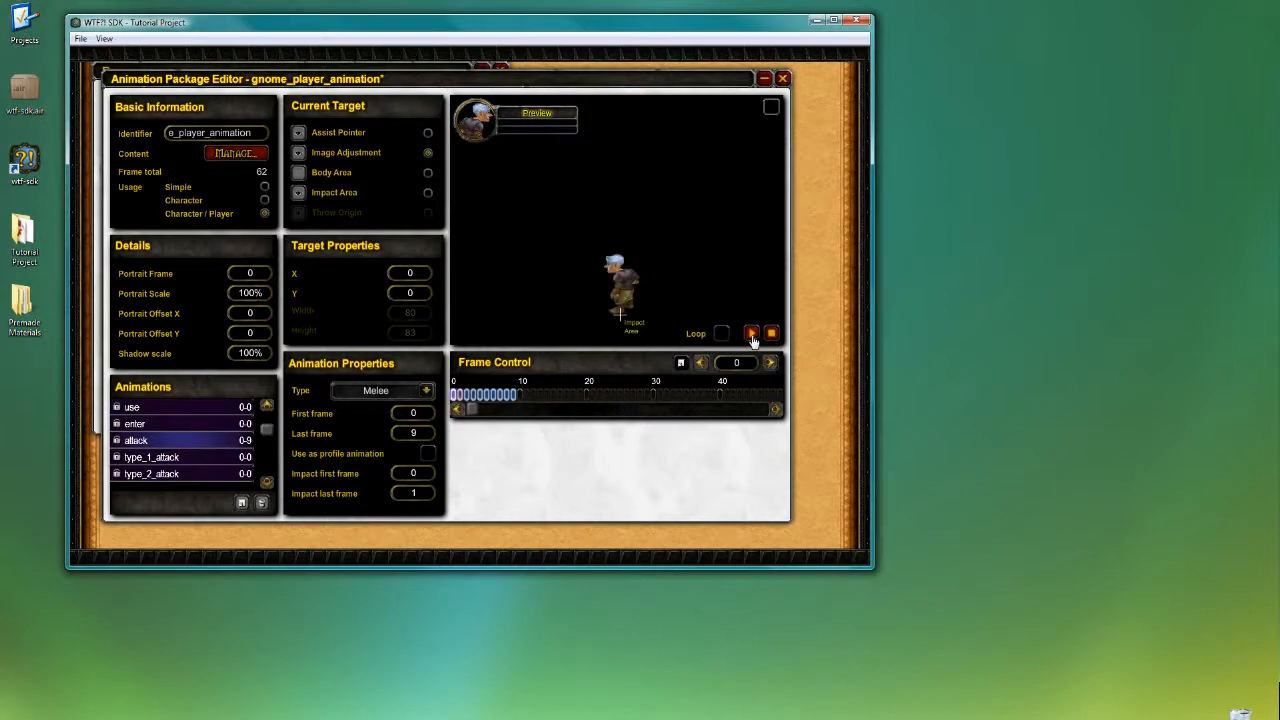
{"action": "left_click", "coordinate": [752, 336]}
- Enable the attack animation's Body Area target and set its height to 104
{"action": "left_click", "coordinate": [427, 193]}
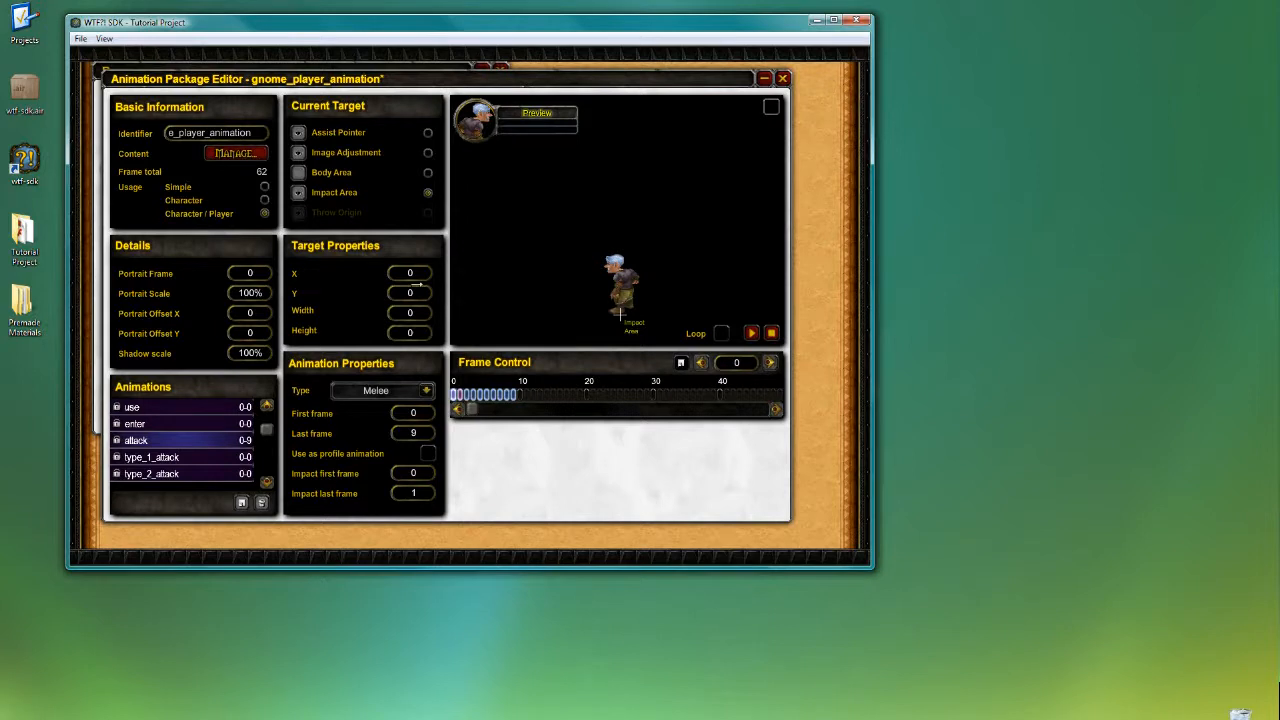
{"action": "left_click", "coordinate": [298, 172]}
{"action": "left_click", "coordinate": [428, 175]}
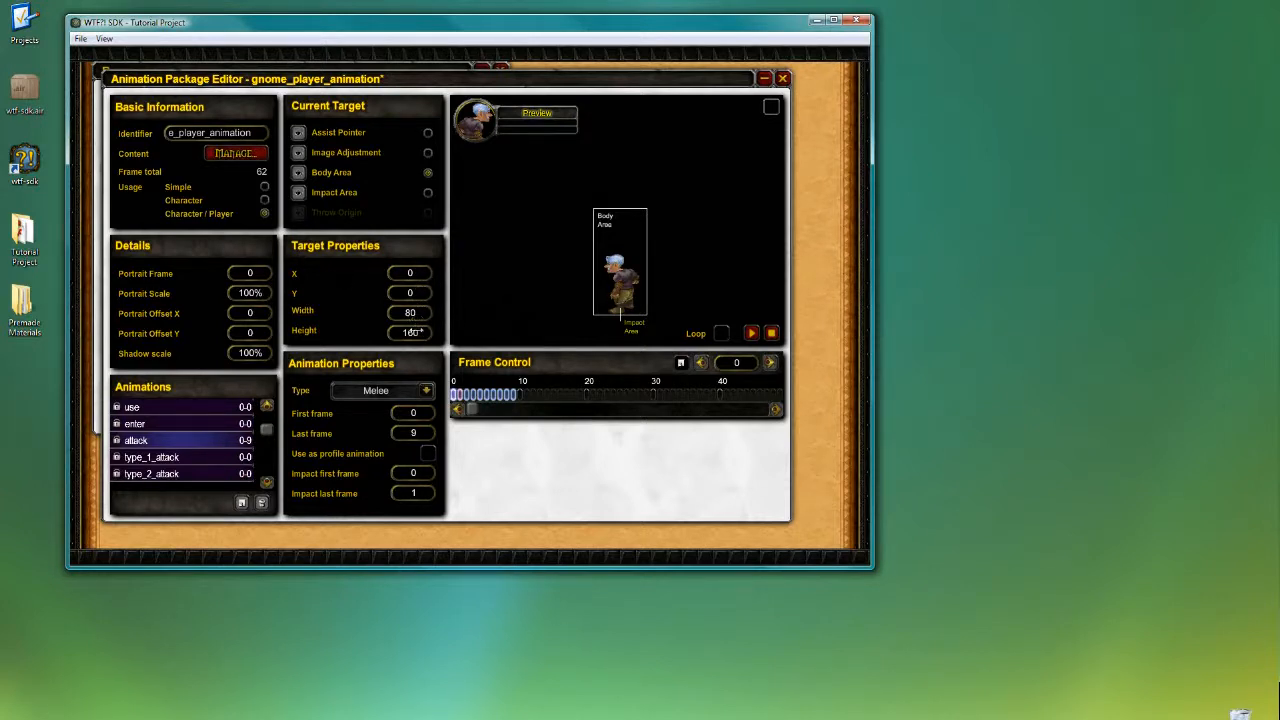
{"action": "left_click_drag", "start_coordinate": [419, 336], "coordinate": [417, 336]}
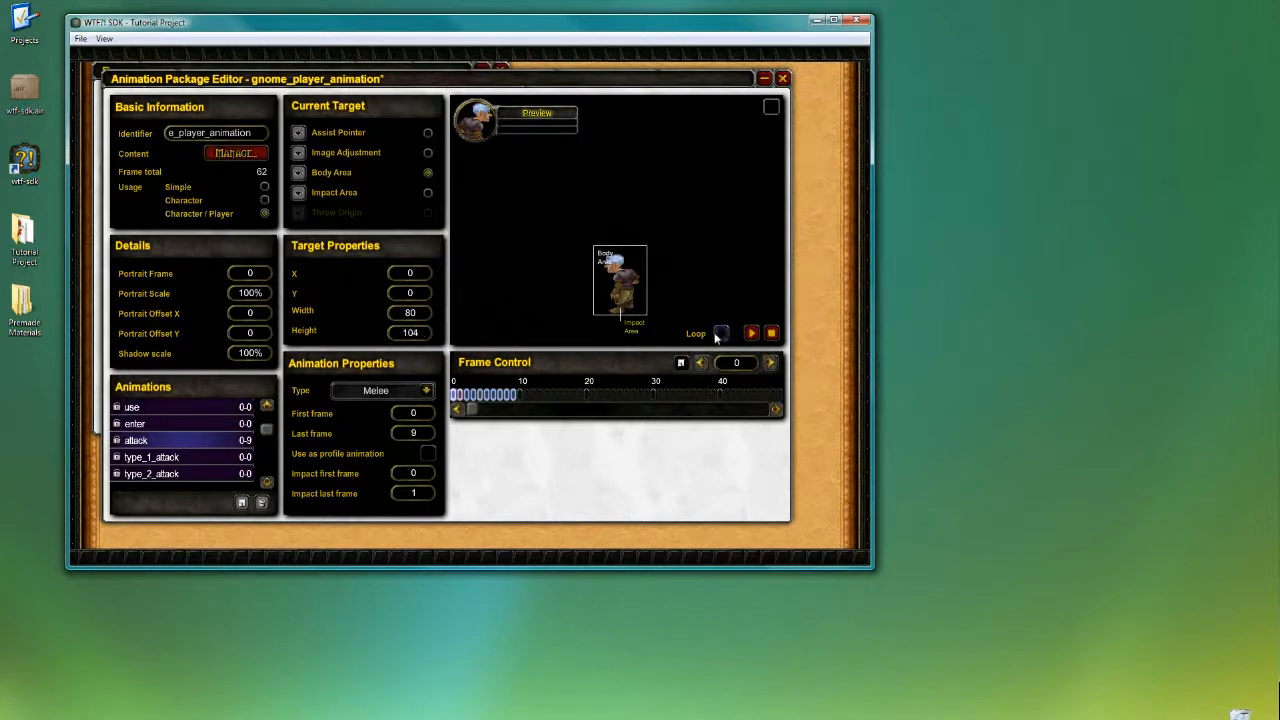
- Set the Body Area's X to -6 using frame 5 as reference, and replay the attack animation
{"action": "left_click", "coordinate": [753, 333]}
{"action": "left_click", "coordinate": [487, 396]}
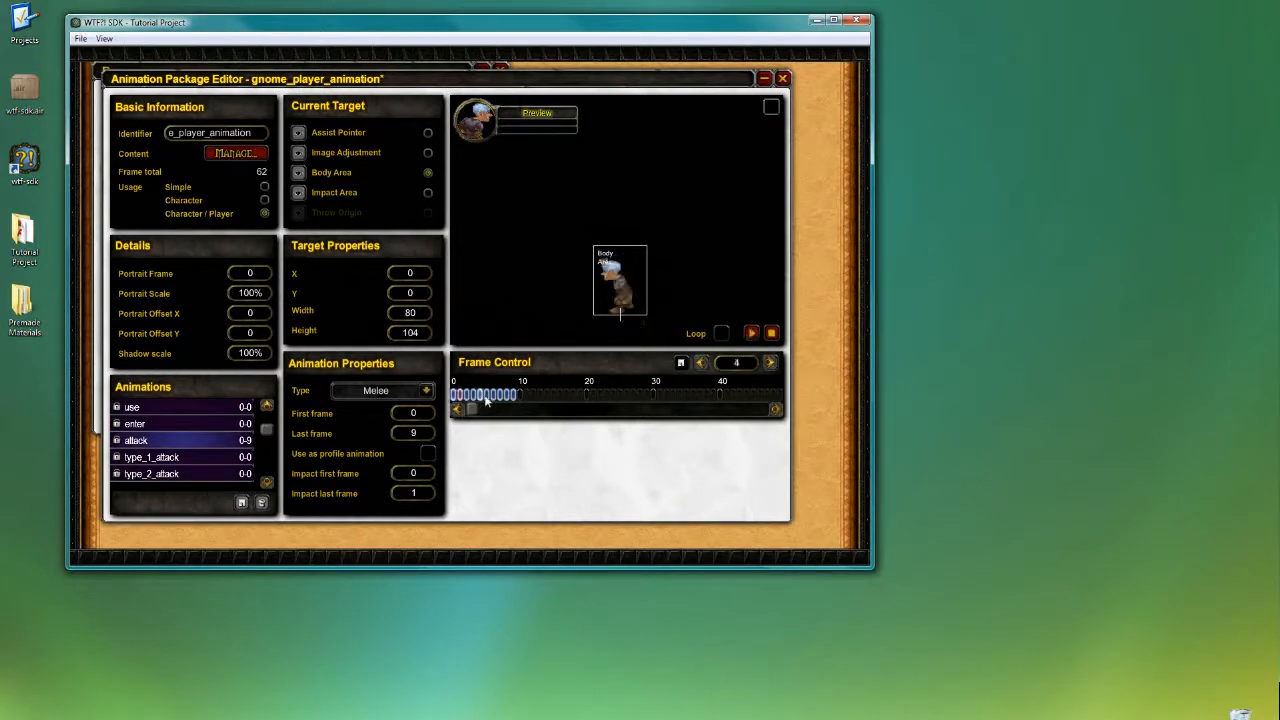
{"action": "left_click", "coordinate": [770, 362]}
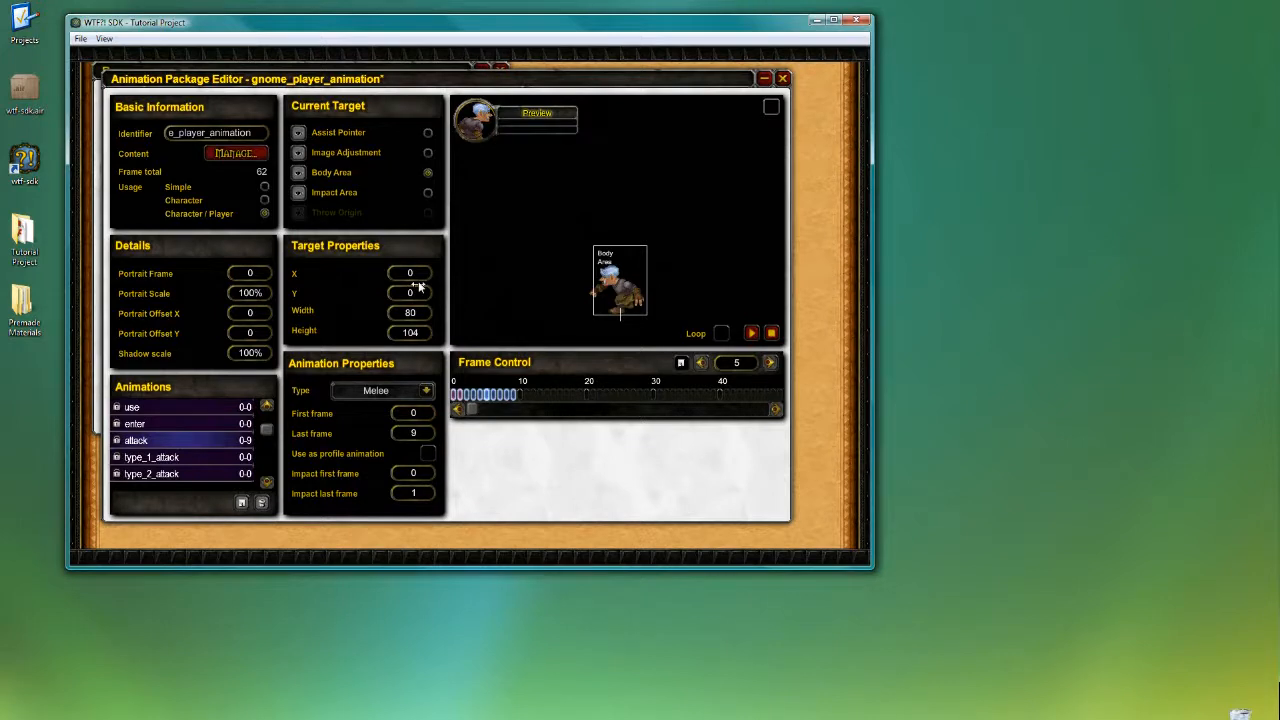
{"action": "left_click_drag", "start_coordinate": [420, 276], "coordinate": [410, 275]}
{"action": "left_click", "coordinate": [752, 333]}
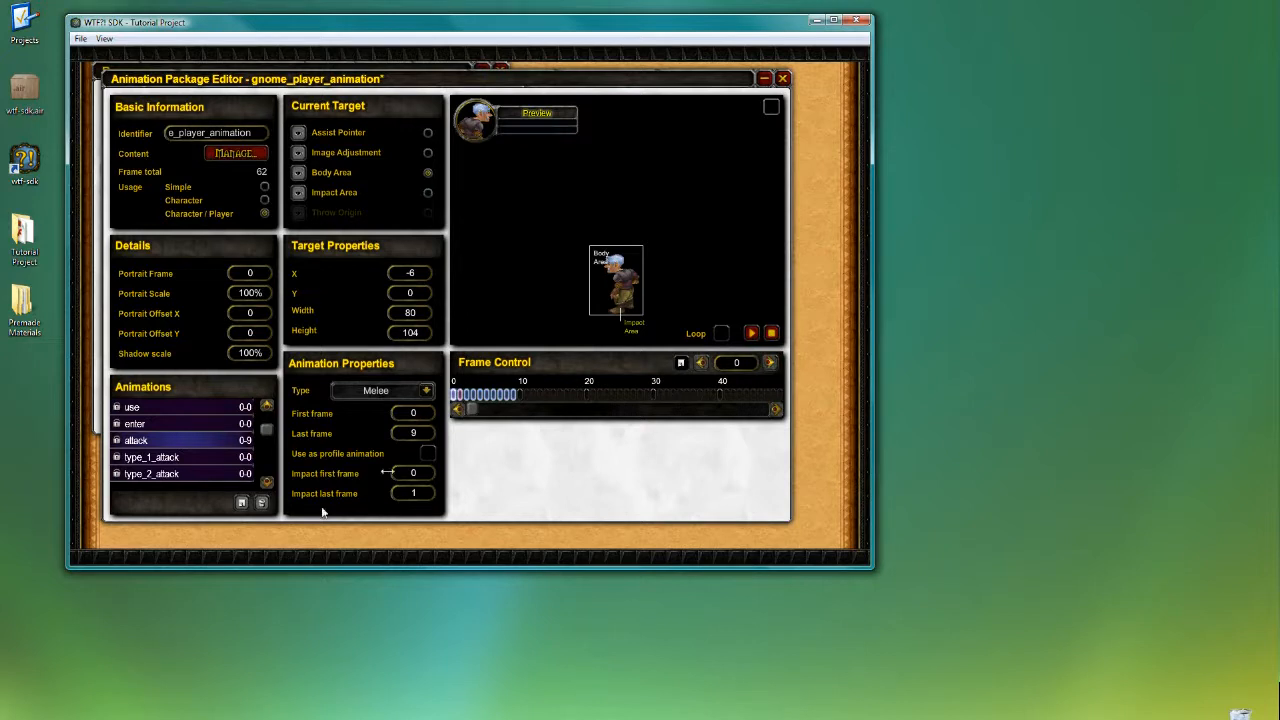
- Step through attack frames 0 to 5 to examine when the swing lands
{"action": "left_click", "coordinate": [769, 364]}
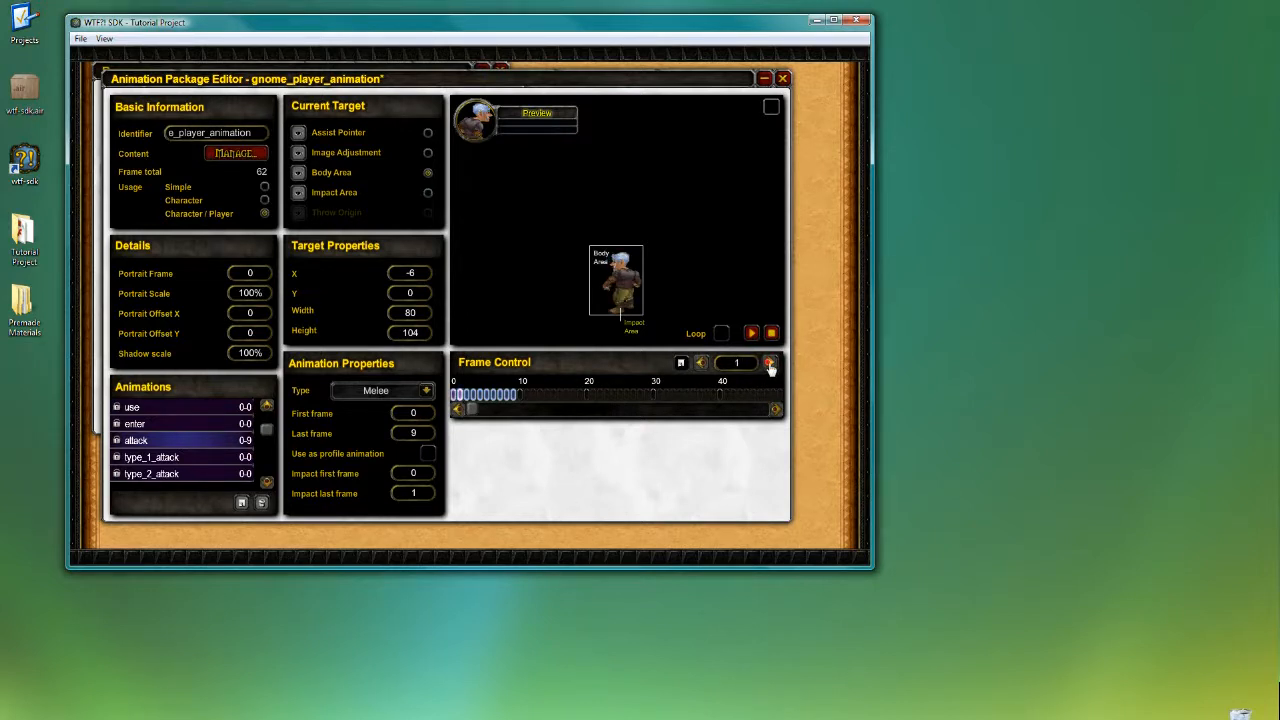
{"action": "left_click", "coordinate": [769, 364]}
{"action": "left_click", "coordinate": [769, 364]}
{"action": "left_click", "coordinate": [769, 364]}
{"action": "left_click", "coordinate": [769, 364]}
{"action": "left_click", "coordinate": [701, 363]}
{"action": "left_click", "coordinate": [701, 363]}
{"action": "left_click", "coordinate": [701, 363]}
{"action": "left_click", "coordinate": [701, 363]}
{"action": "left_click", "coordinate": [701, 363]}
{"action": "left_click", "coordinate": [770, 364]}
{"action": "left_click", "coordinate": [770, 364]}
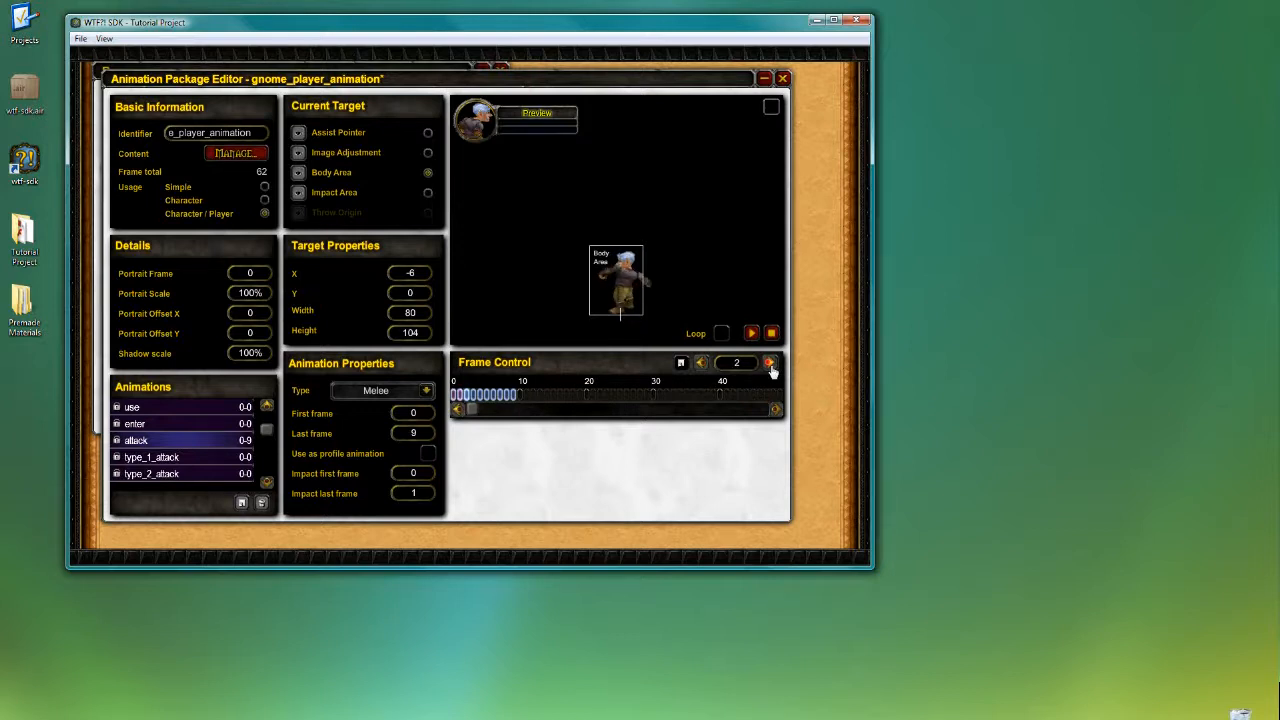
{"action": "left_click", "coordinate": [770, 364]}
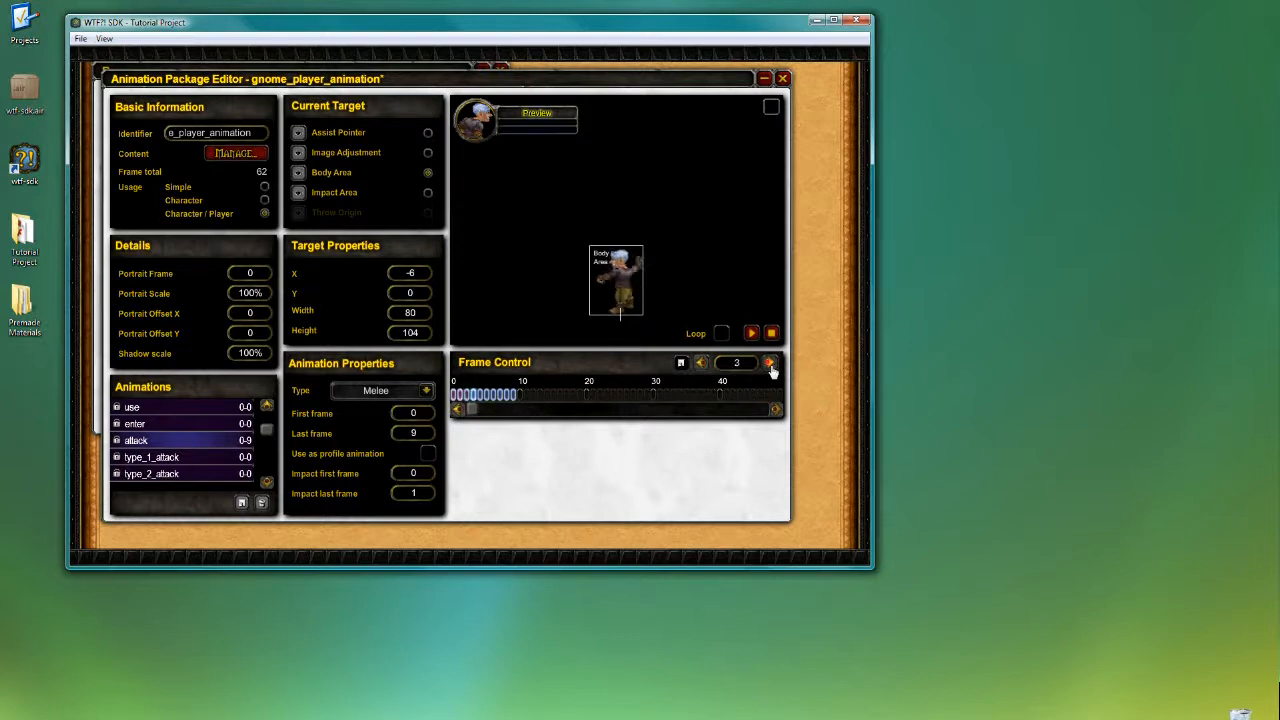
{"action": "left_click", "coordinate": [770, 364]}
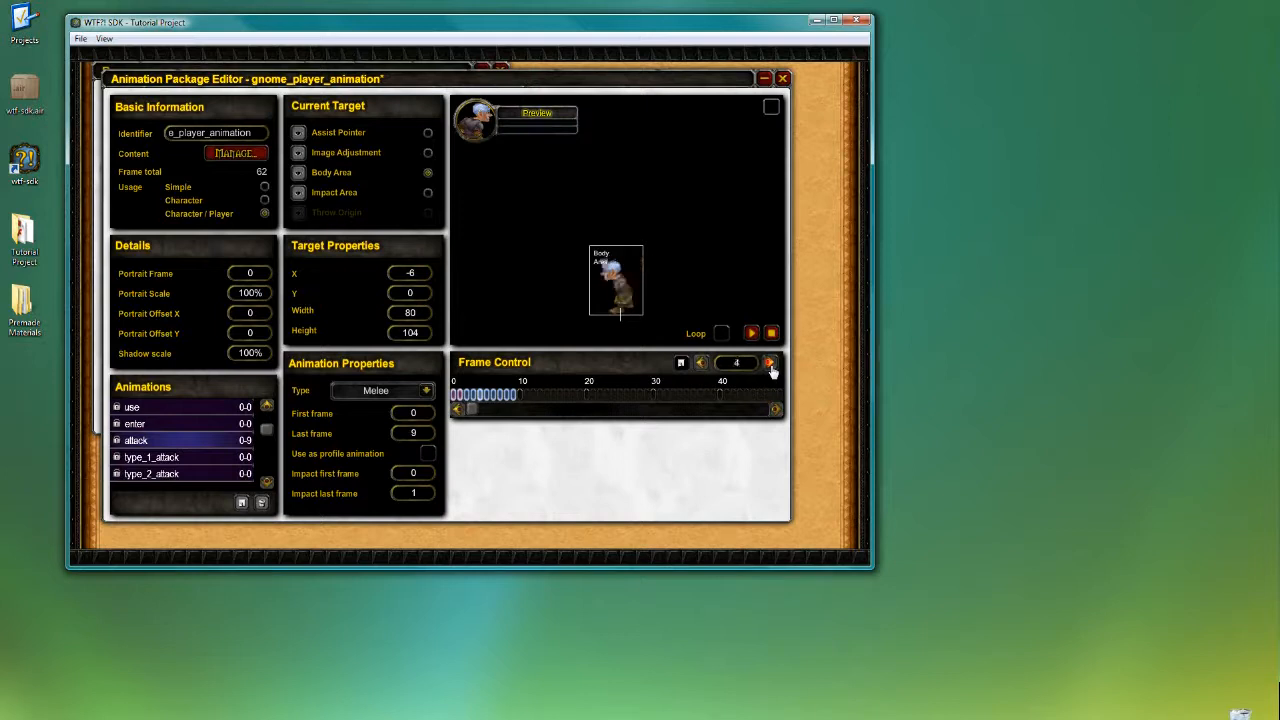
{"action": "left_click", "coordinate": [771, 366]}
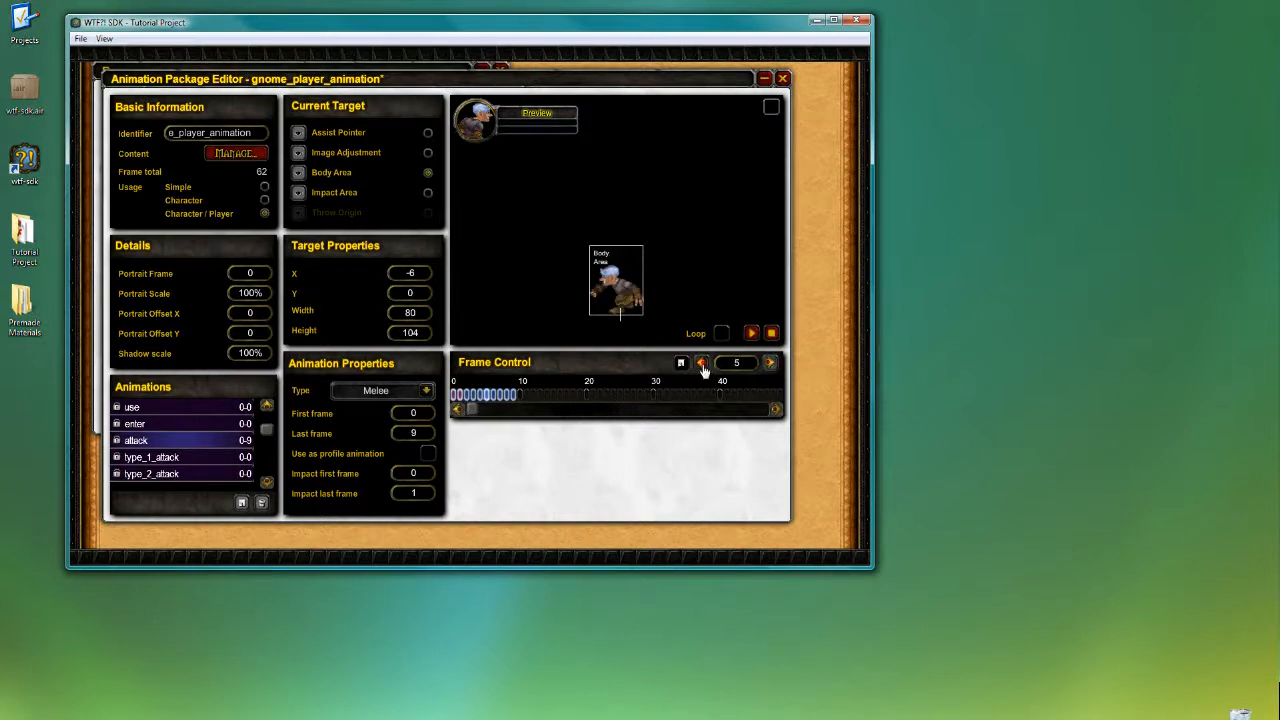
- Compare the frames around 4 and 5, and set the attack's impact range to frames 4 to 5
{"action": "left_click", "coordinate": [703, 365]}
{"action": "left_click", "coordinate": [771, 366]}
{"action": "left_click", "coordinate": [771, 366]}
{"action": "left_click", "coordinate": [704, 366]}
{"action": "left_click", "coordinate": [704, 366]}
{"action": "left_click", "coordinate": [702, 363]}
{"action": "left_click", "coordinate": [771, 363]}
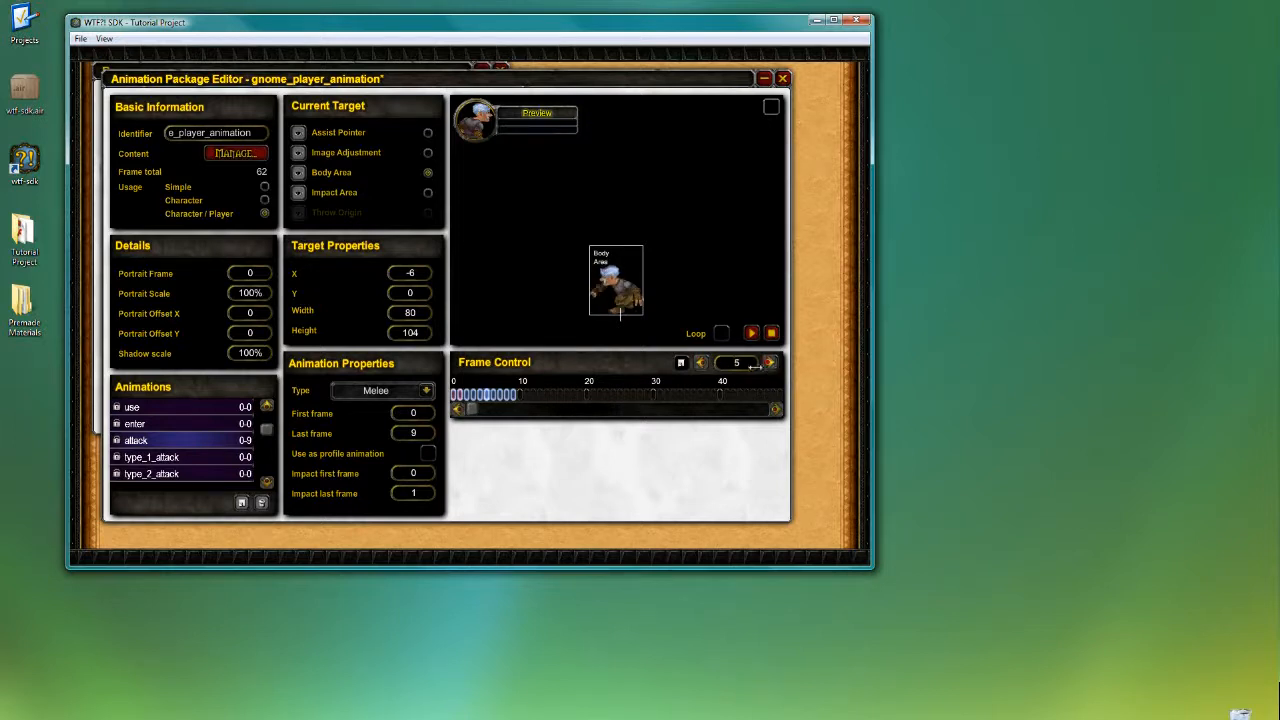
{"action": "left_click", "coordinate": [701, 363]}
{"action": "left_click", "coordinate": [770, 363]}
{"action": "left_click", "coordinate": [699, 366]}
{"action": "left_click", "coordinate": [769, 364]}
{"action": "left_click", "coordinate": [411, 475]}
{"action": "double_click", "coordinate": [405, 476]}
{"action": "type", "text": "4"}
{"action": "key", "text": "Return"}
- Step back and forth around frames 3 to 5 to check the impact range against the swing
{"action": "left_click", "coordinate": [770, 364]}
{"action": "left_click", "coordinate": [770, 364]}
{"action": "left_click", "coordinate": [701, 364]}
{"action": "left_click", "coordinate": [701, 364]}
{"action": "left_click", "coordinate": [769, 364]}
{"action": "left_click", "coordinate": [769, 364]}
{"action": "left_click", "coordinate": [699, 366]}
{"action": "left_click", "coordinate": [699, 366]}
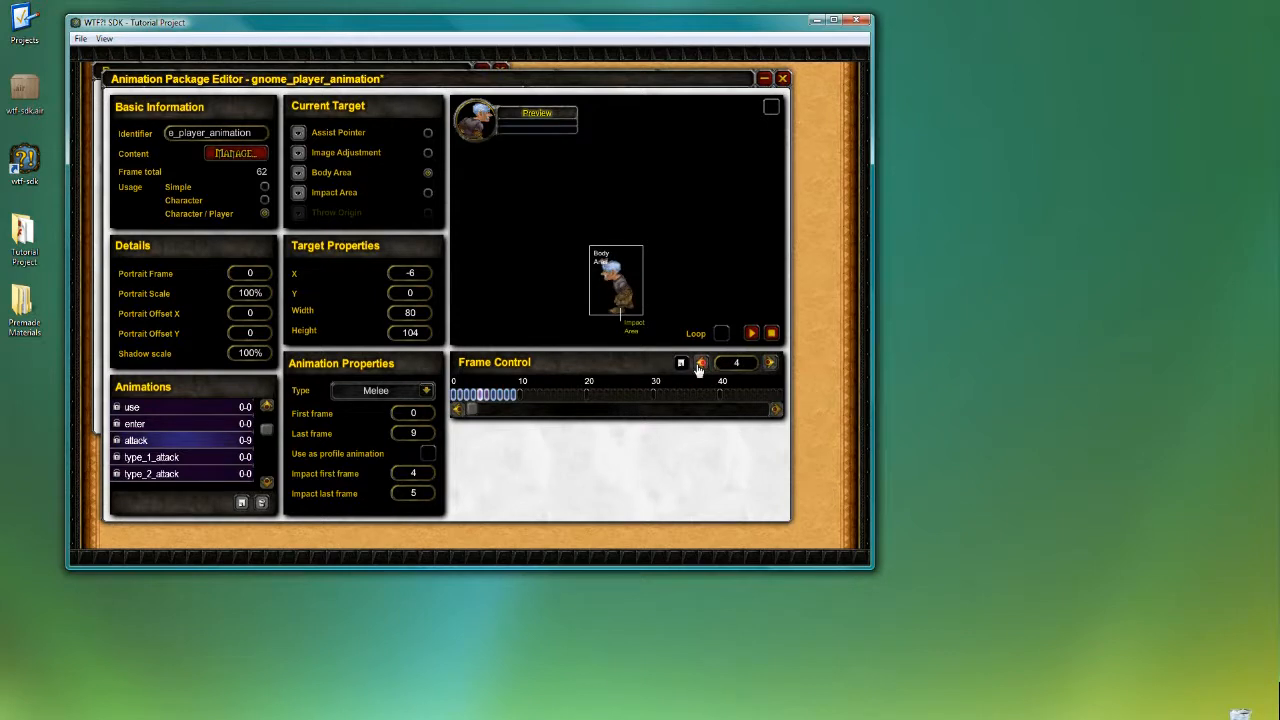
{"action": "left_click", "coordinate": [770, 364]}
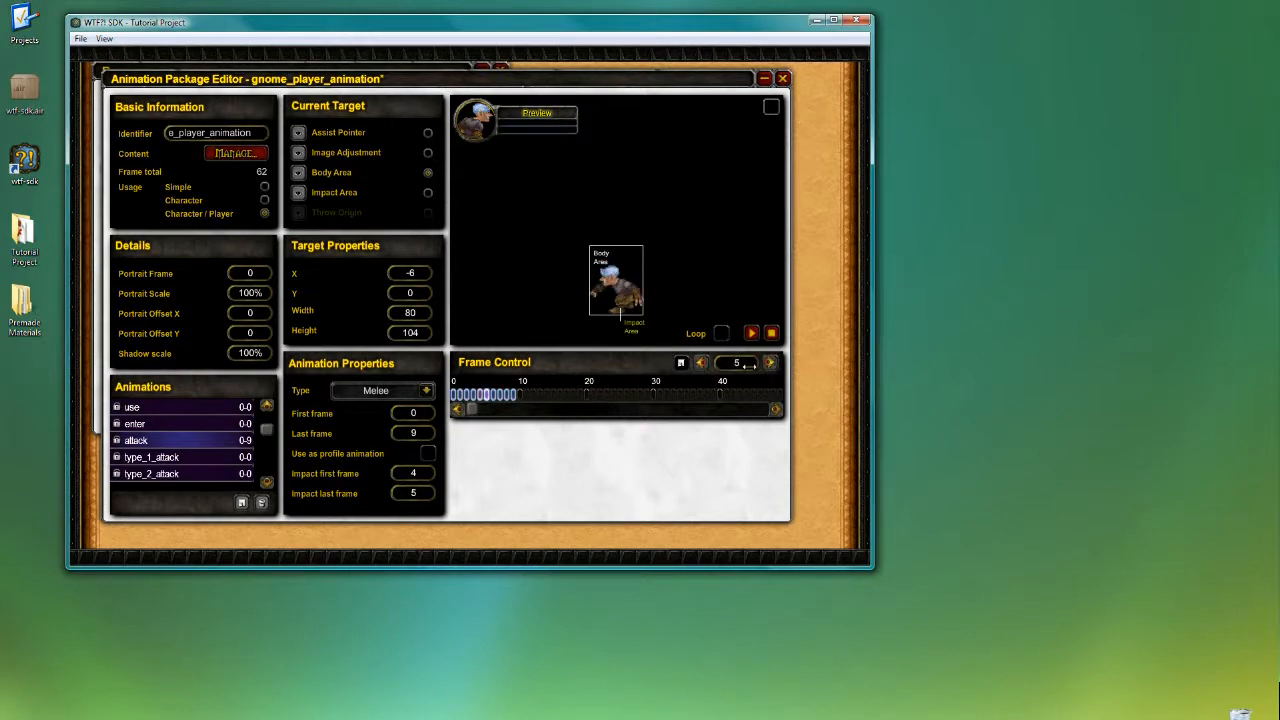
{"action": "left_click", "coordinate": [700, 364]}
{"action": "left_click", "coordinate": [700, 364]}
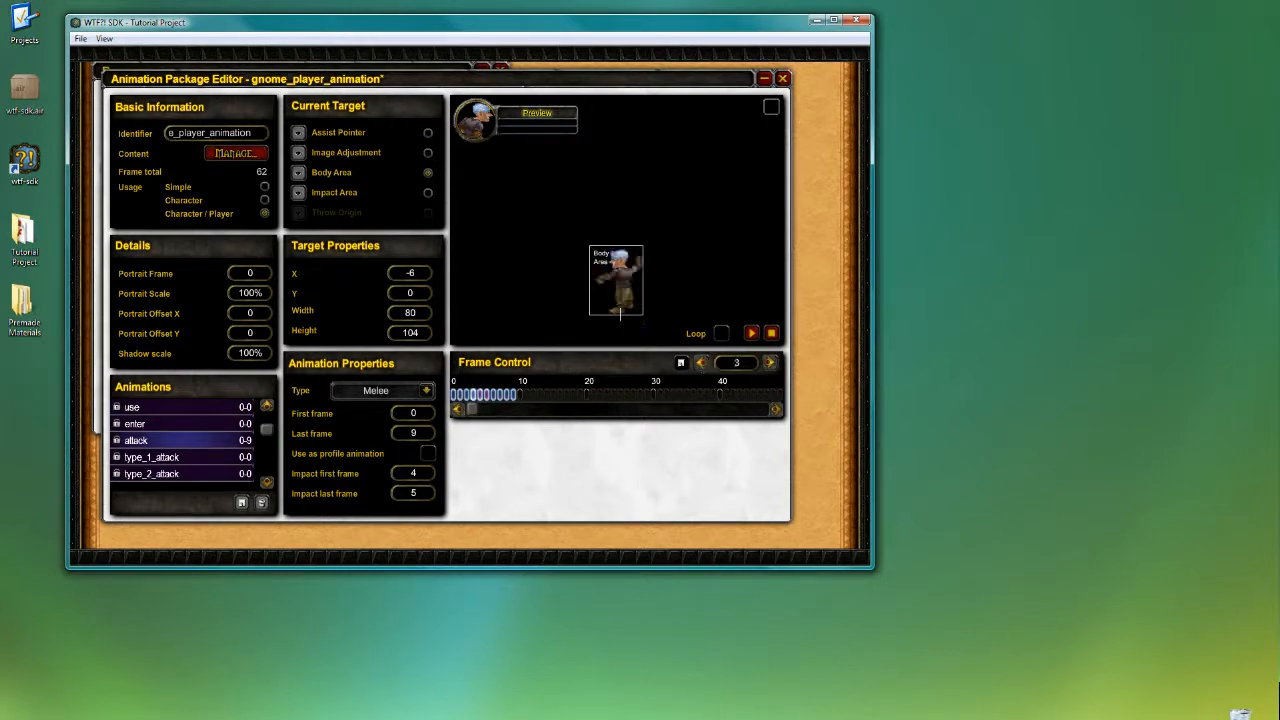
{"action": "left_click", "coordinate": [770, 364]}
{"action": "left_click", "coordinate": [770, 364]}
- Replay the attack animation and advance to frame 4, the first impact frame
{"action": "left_click", "coordinate": [751, 334]}
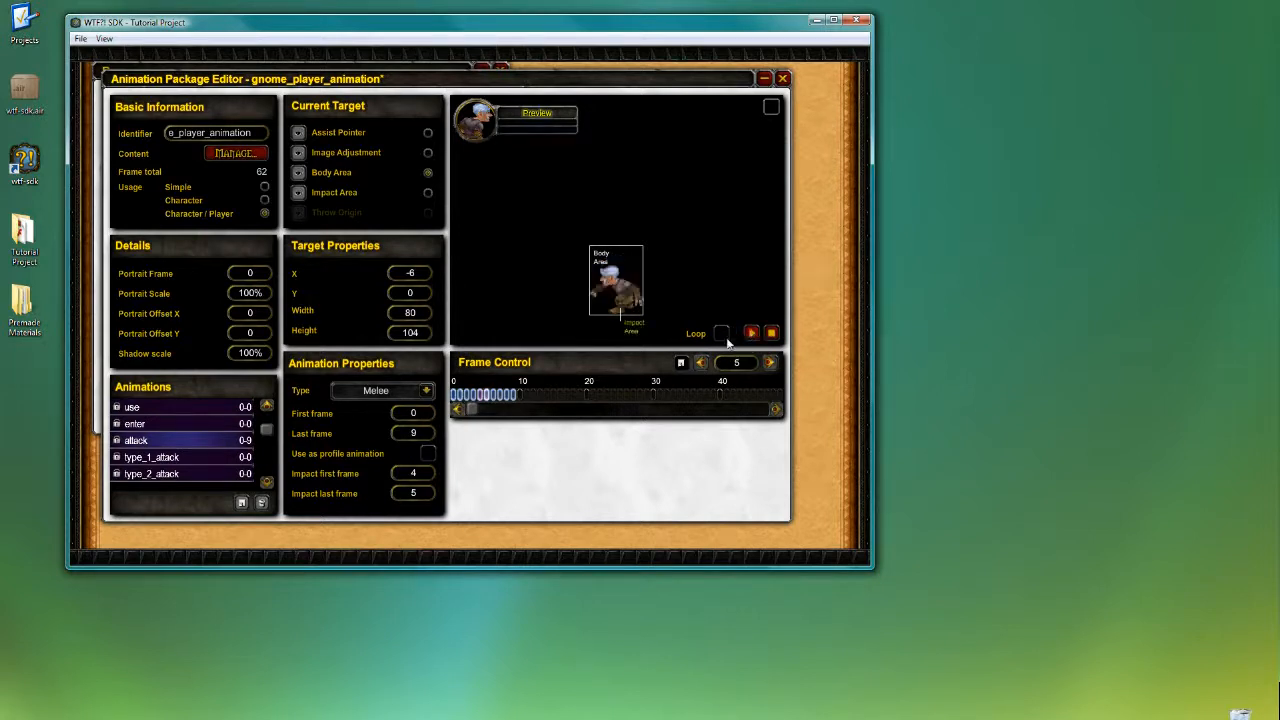
{"action": "left_click", "coordinate": [770, 364]}
{"action": "left_click", "coordinate": [770, 364]}
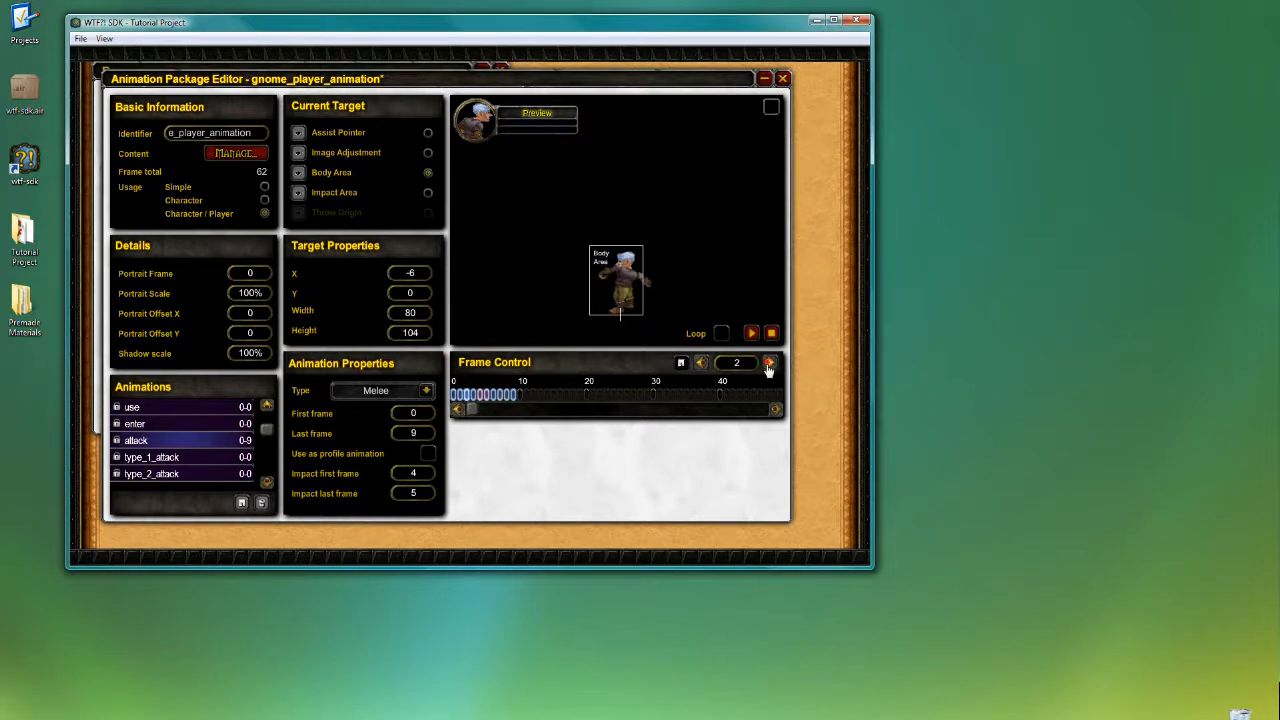
{"action": "left_click", "coordinate": [770, 364]}
{"action": "left_click", "coordinate": [770, 364]}
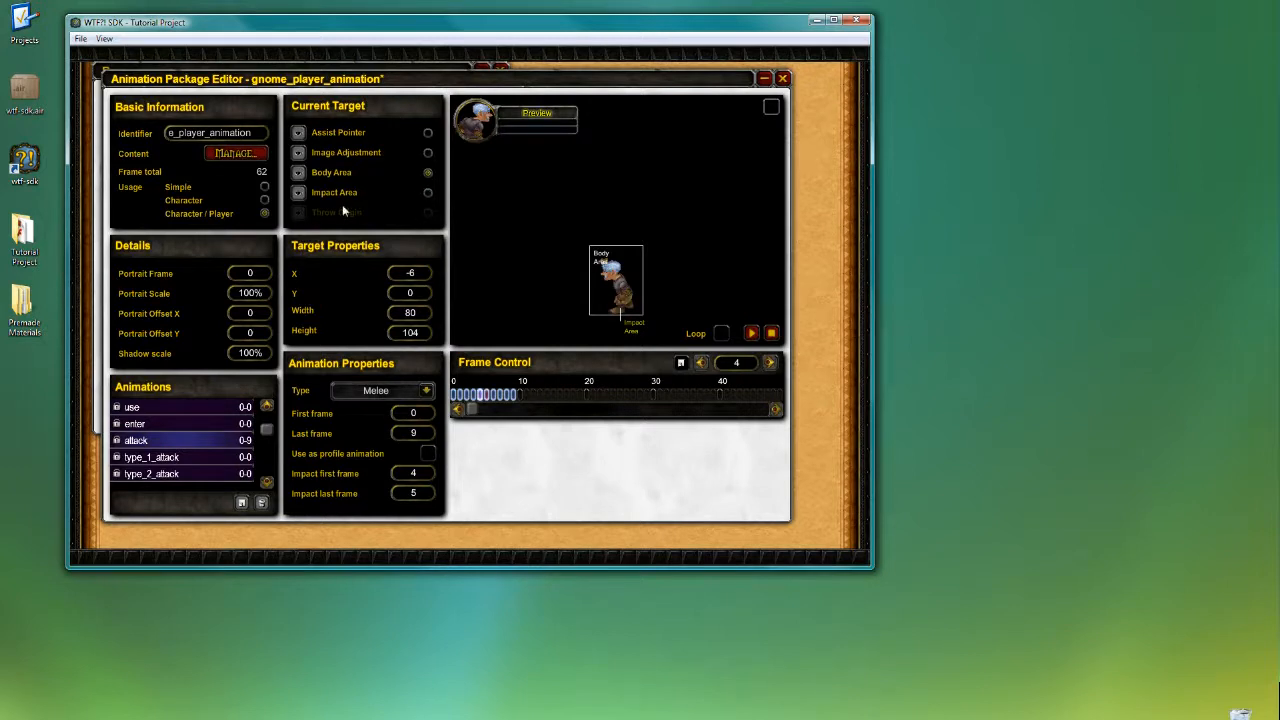
- Size the attack's Impact Area to a width of 80 and a height of 85
{"action": "left_click", "coordinate": [427, 194]}
{"action": "left_click_drag", "start_coordinate": [409, 312], "coordinate": [462, 329]}
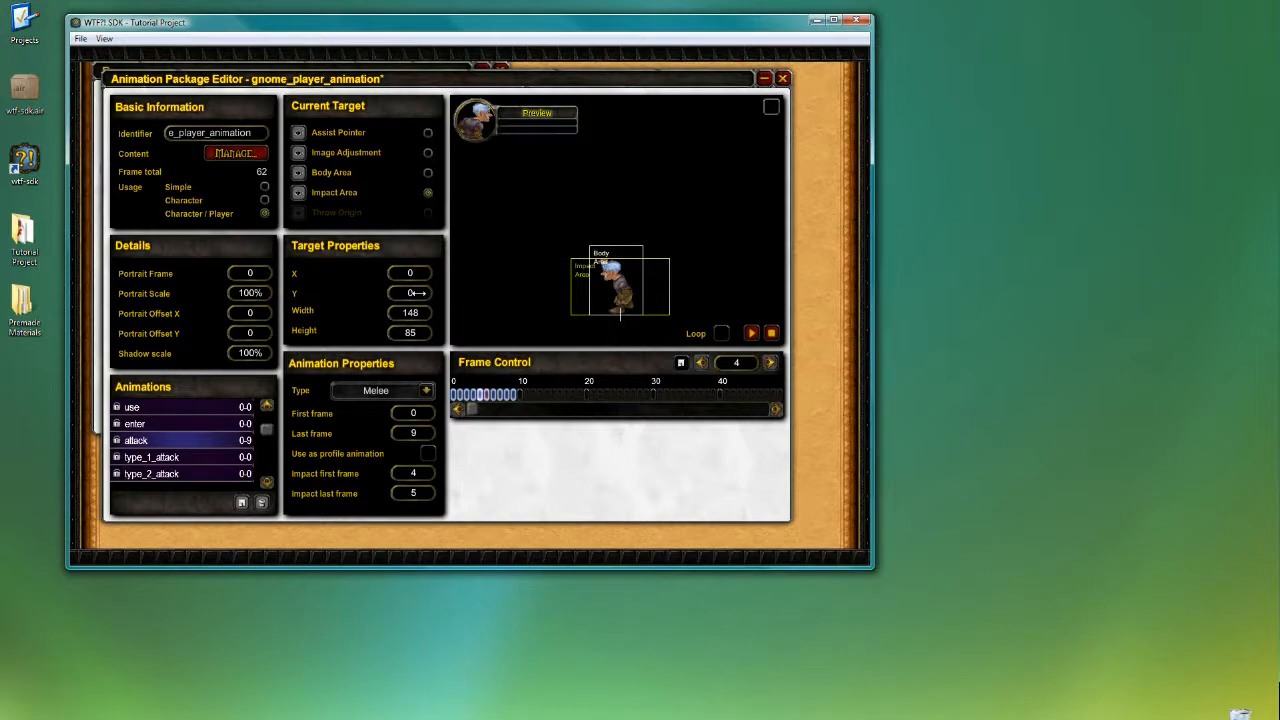
{"action": "left_click_drag", "start_coordinate": [411, 312], "coordinate": [418, 312]}
{"action": "type", "text": "120"}
{"action": "key", "text": "Return"}
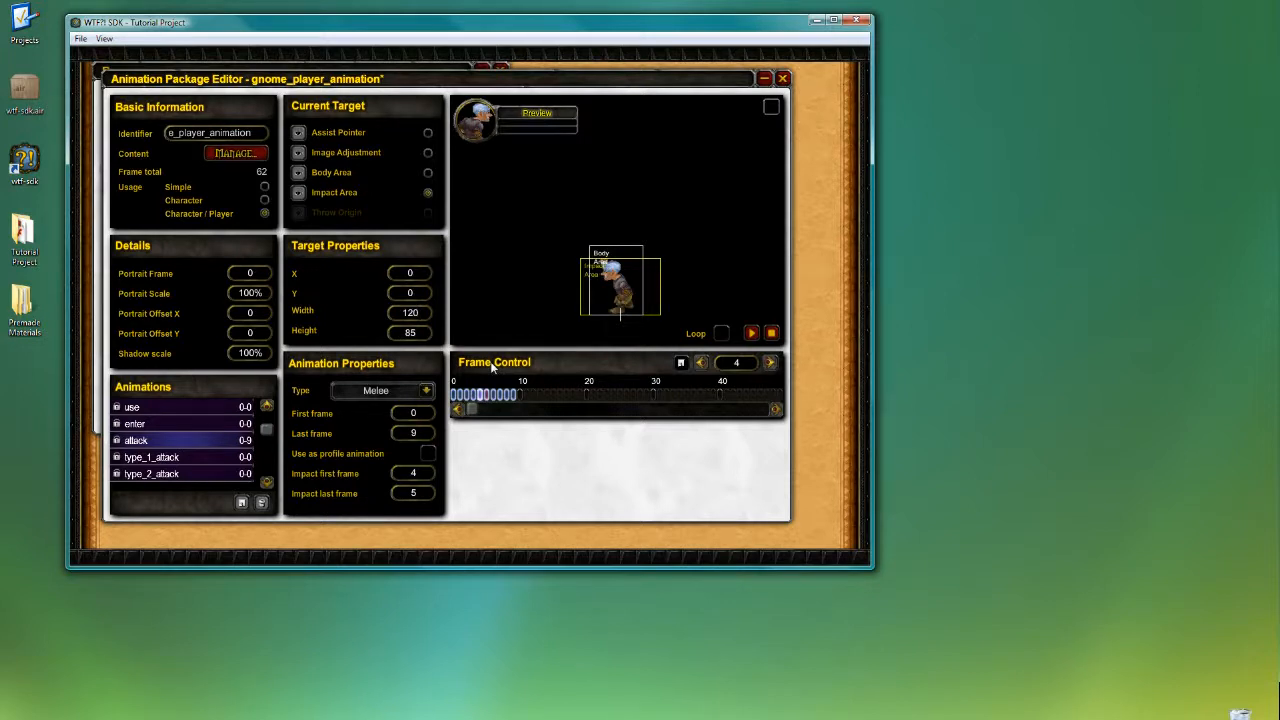
{"action": "left_click", "coordinate": [410, 312]}
{"action": "type", "text": "80"}
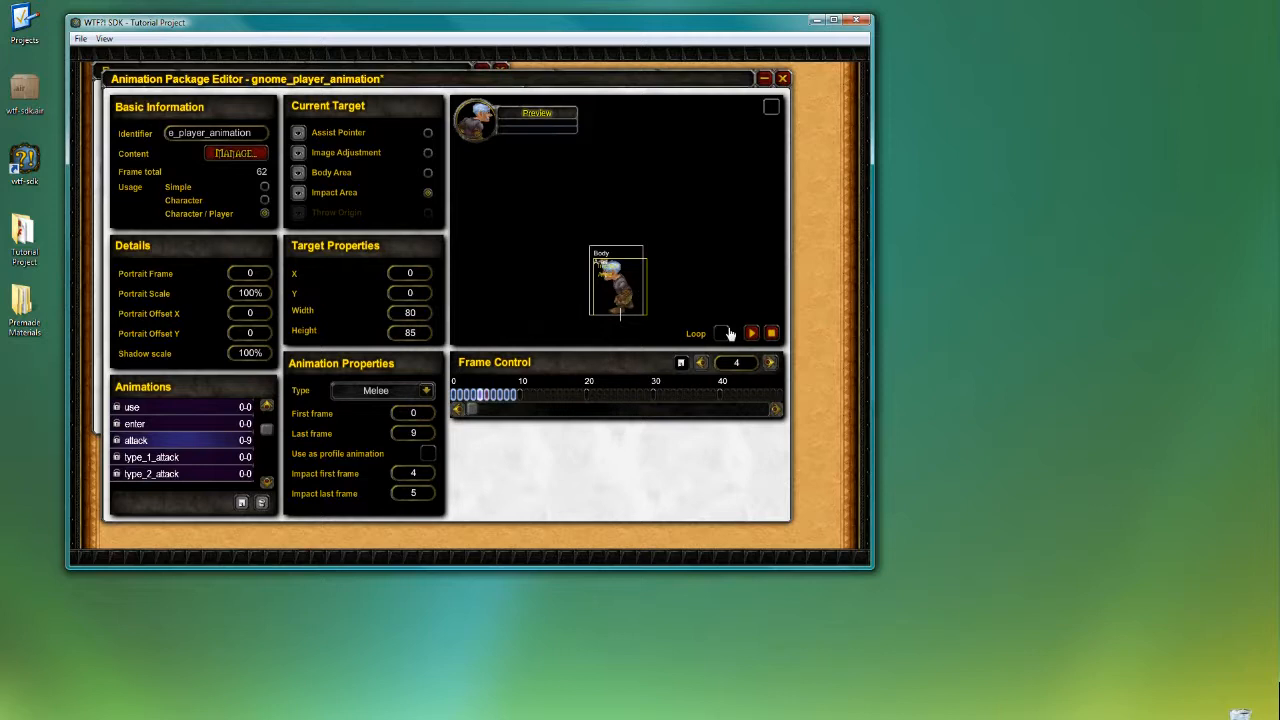
- Set the Impact Area's X to -40 so it reaches in front of the gnome, and check it across the impact frames
{"action": "scroll", "coordinate": [409, 275], "scroll_direction": "down", "scroll_amount": 13}
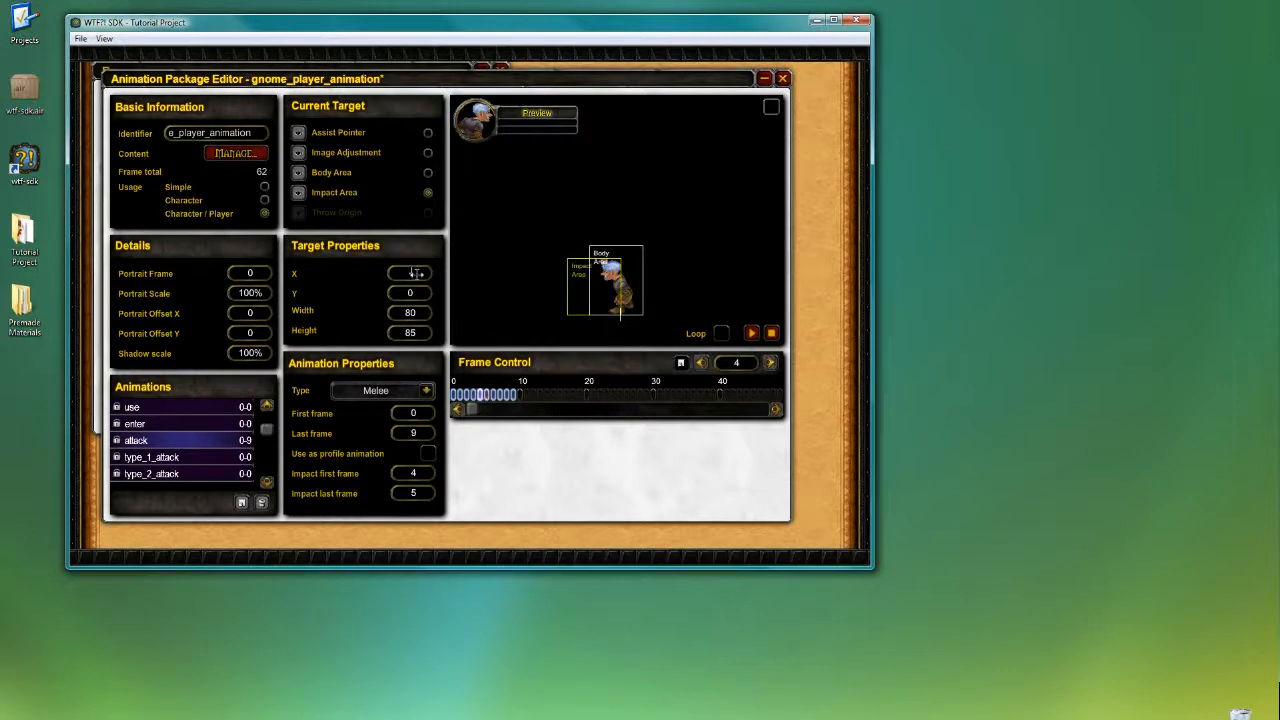
{"action": "type", "text": "7"}
{"action": "left_click", "coordinate": [770, 364]}
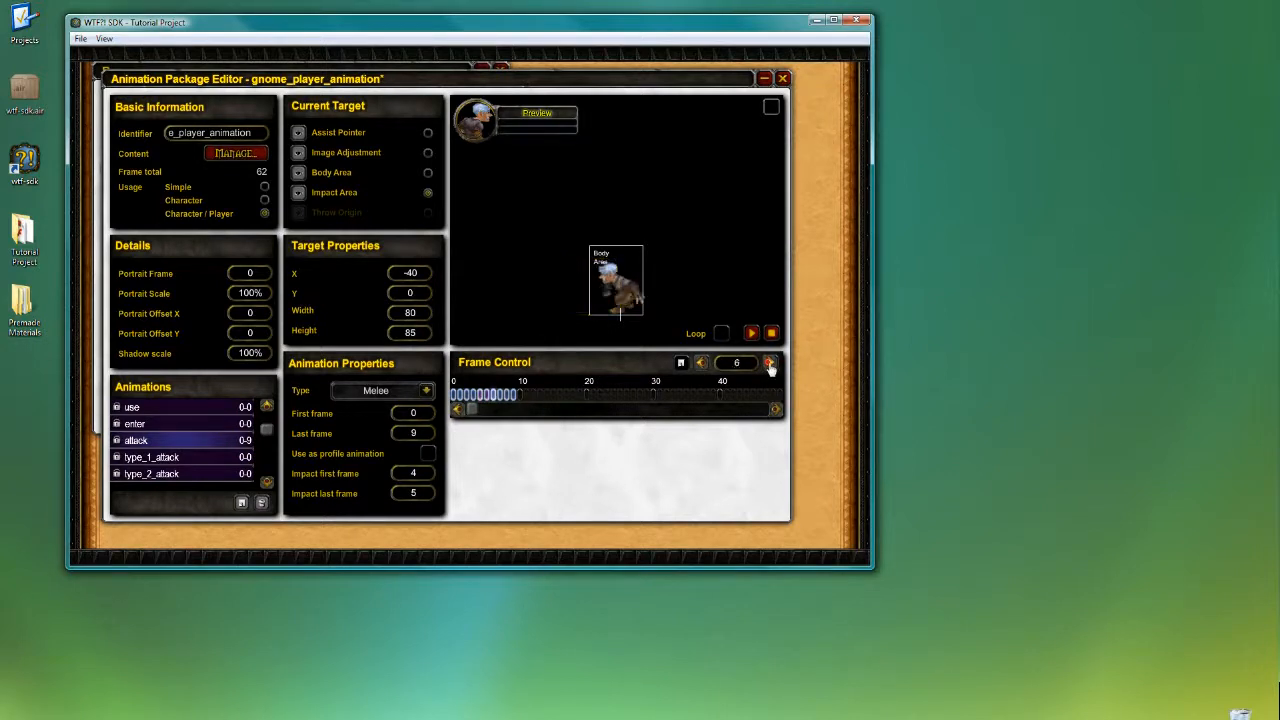
{"action": "left_click", "coordinate": [702, 364]}
{"action": "left_click", "coordinate": [702, 364]}
- Replay the finished attack animation and save the gnome_player_animation package
{"action": "left_click", "coordinate": [750, 335]}
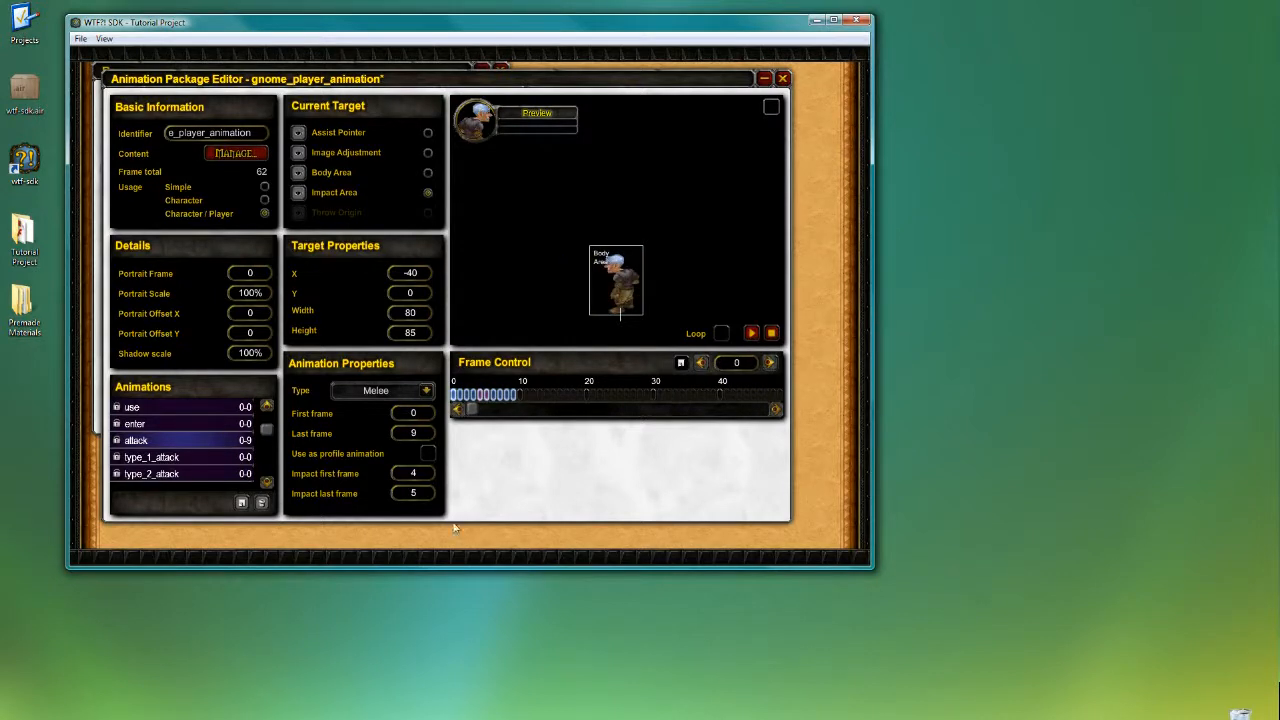
{"action": "key", "text": "ctrl+s"}
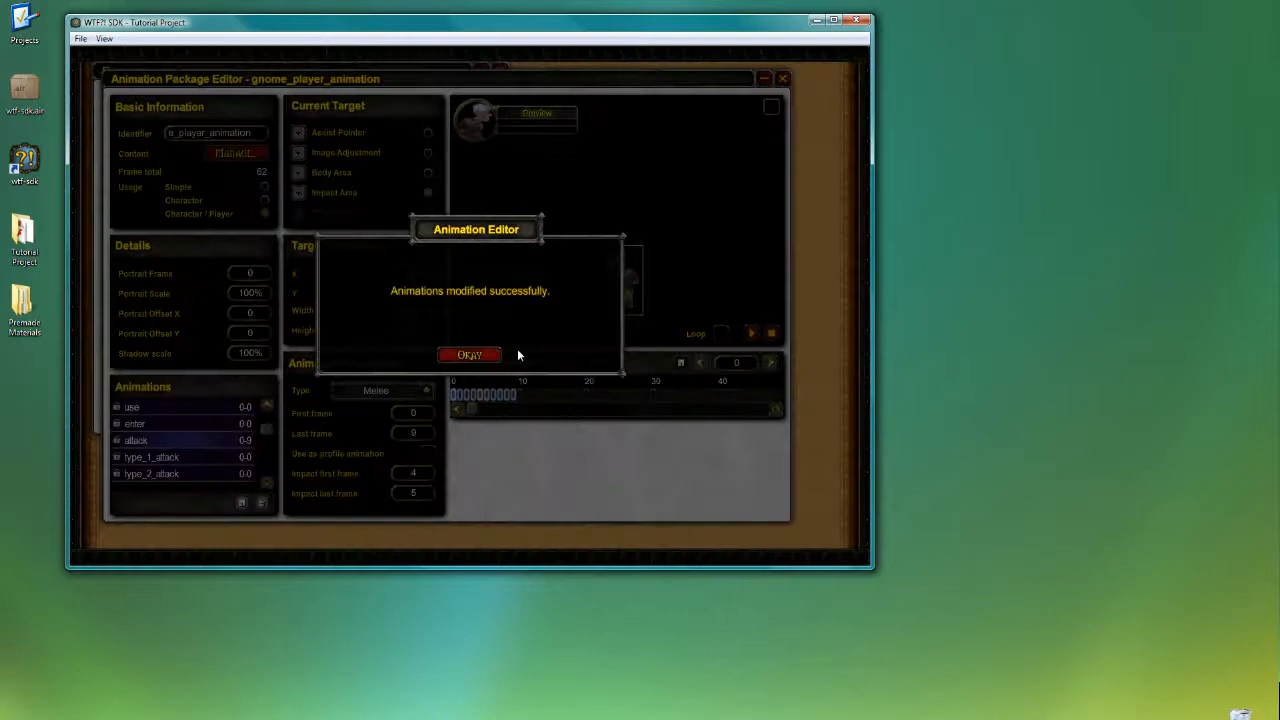
{"action": "left_click", "coordinate": [479, 362]}
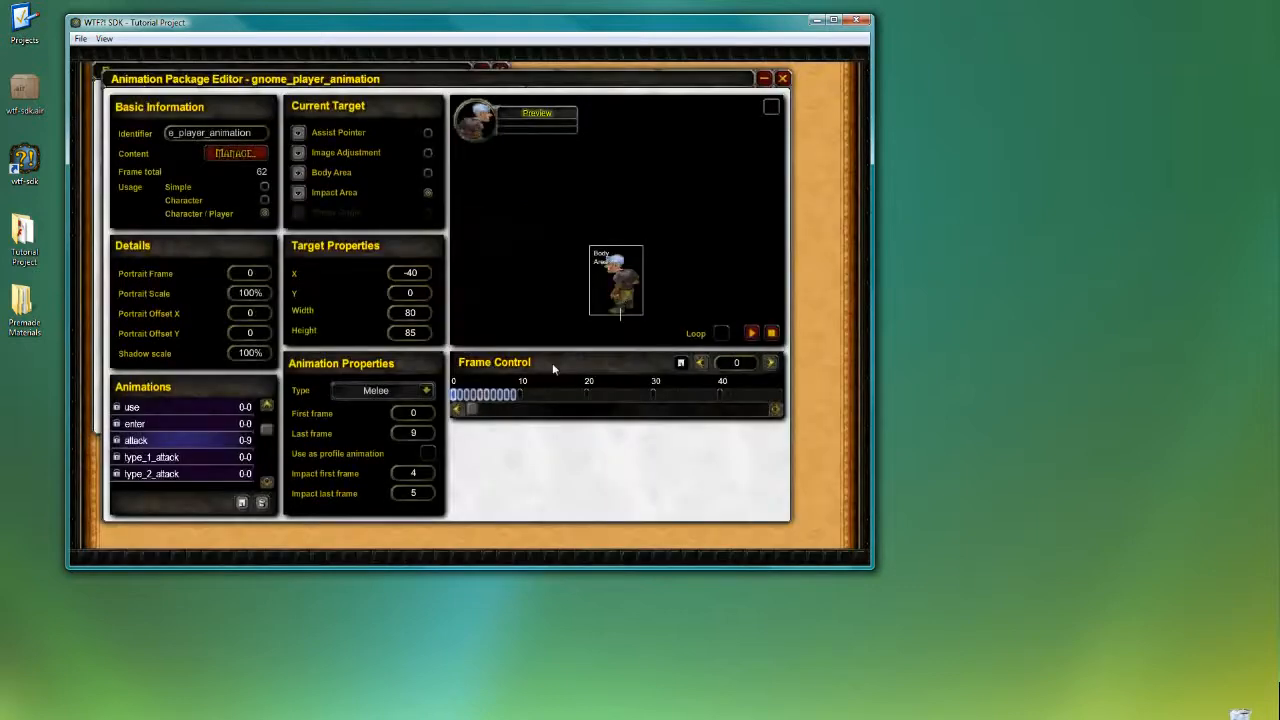
- Browse the rest of the animations list, from the type attacks and ready_cast down to the jump attacks
{"action": "left_click", "coordinate": [266, 482]}
{"action": "left_click", "coordinate": [266, 482]}
{"action": "left_click", "coordinate": [266, 482]}
{"action": "left_click", "coordinate": [266, 482]}
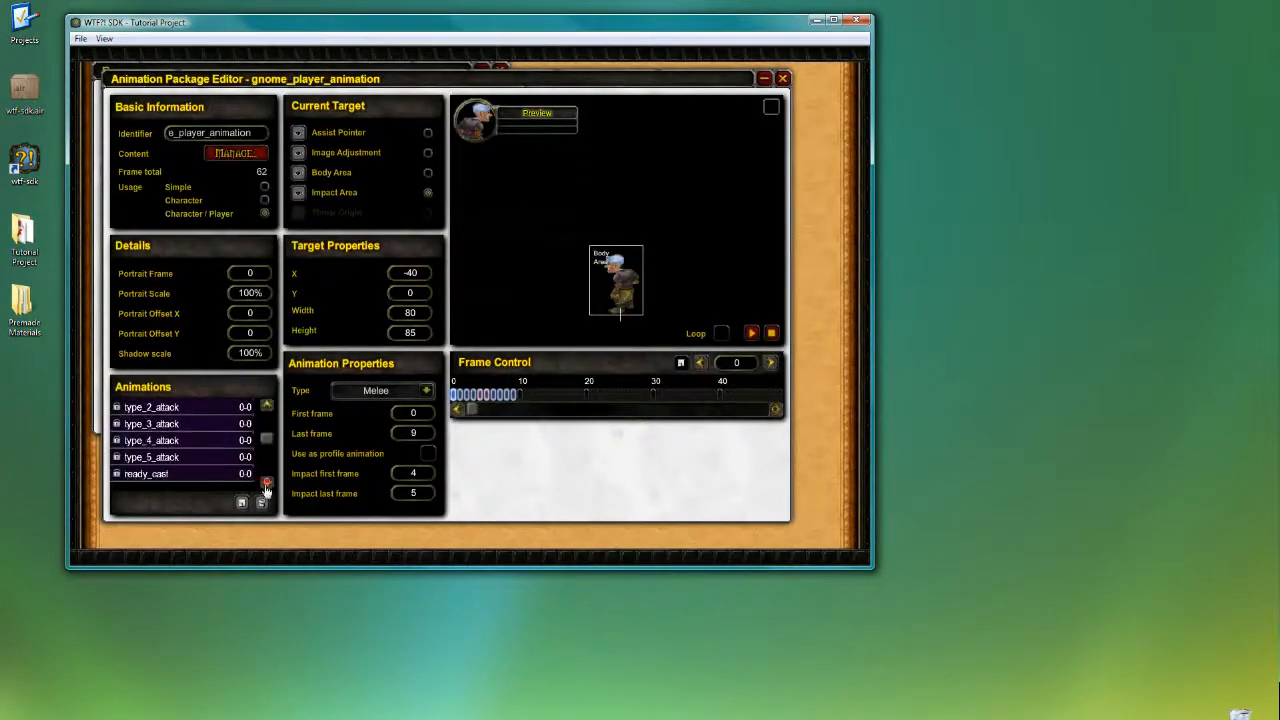
{"action": "left_click", "coordinate": [266, 482]}
{"action": "left_click", "coordinate": [266, 482]}
{"action": "left_click", "coordinate": [266, 482]}
{"action": "left_click", "coordinate": [266, 482]}
{"action": "left_click", "coordinate": [266, 482]}
{"action": "left_click", "coordinate": [266, 482]}
{"action": "left_click", "coordinate": [266, 482]}
{"action": "left_click", "coordinate": [266, 482]}
{"action": "left_click", "coordinate": [266, 482]}
{"action": "left_click", "coordinate": [266, 482]}
{"action": "left_click", "coordinate": [266, 482]}
{"action": "left_click", "coordinate": [266, 482]}
{"action": "scroll", "coordinate": [262, 462], "scroll_direction": "up", "scroll_amount": 6}
{"action": "scroll", "coordinate": [260, 460], "scroll_direction": "down", "scroll_amount": 5}
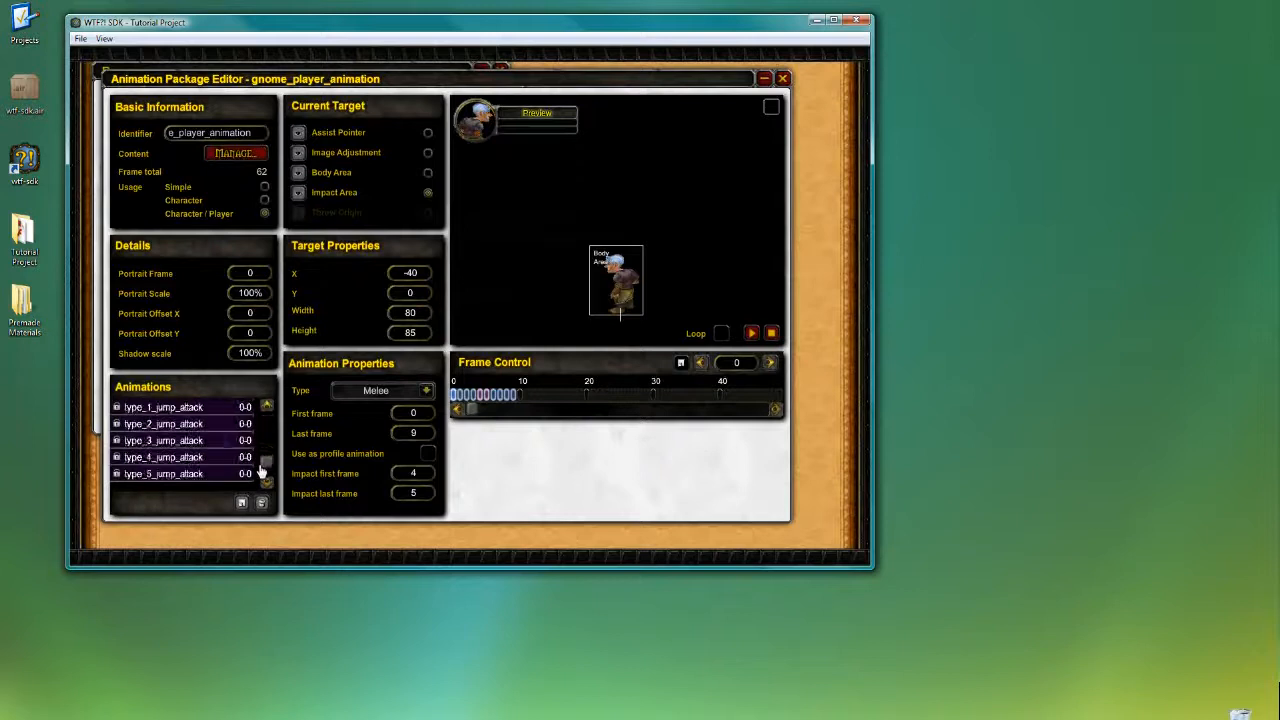